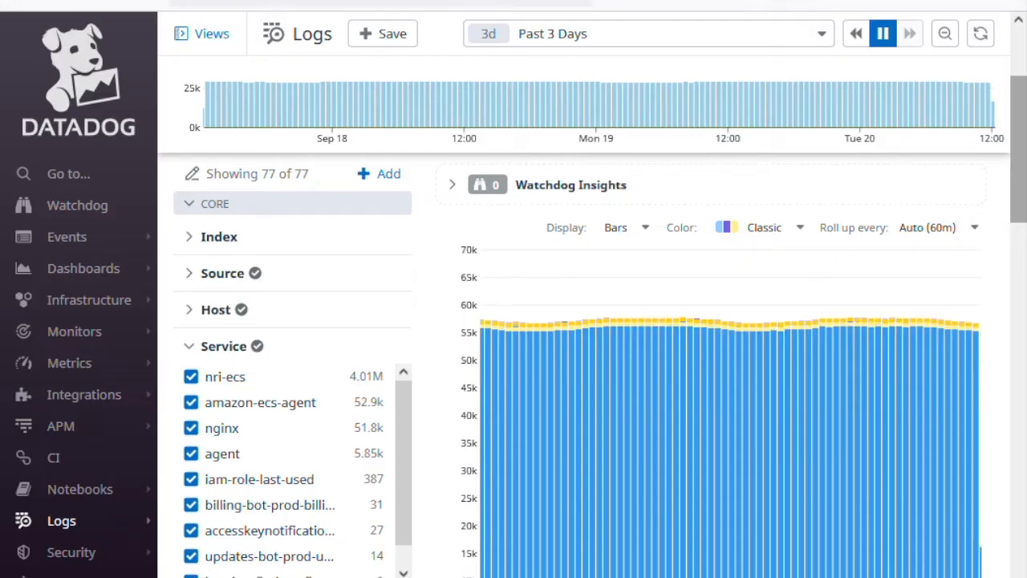
Search the logs for 200 and pause the live updating of the three-day time range.
scroll(584, 321, up, 3)
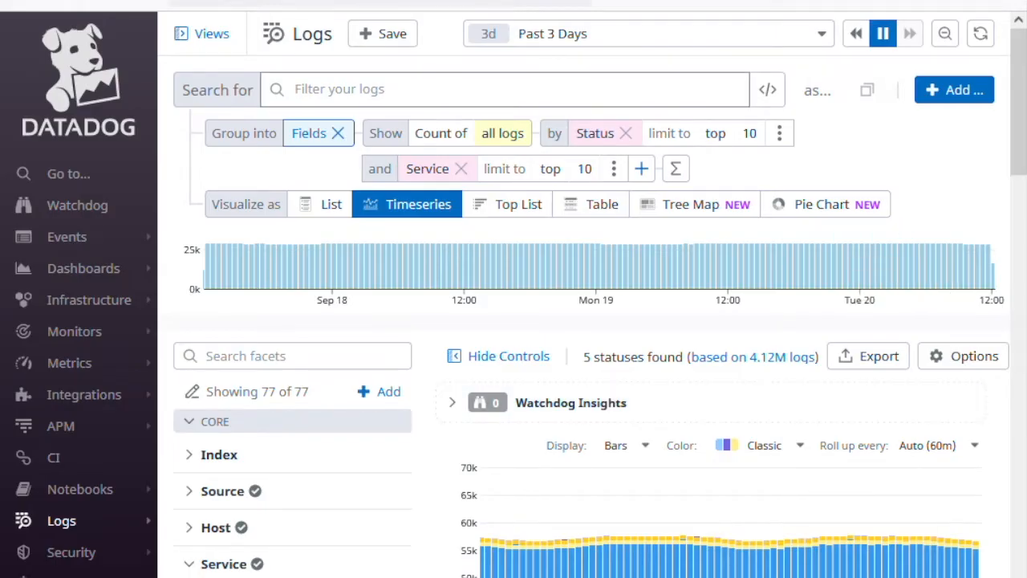
text(200)
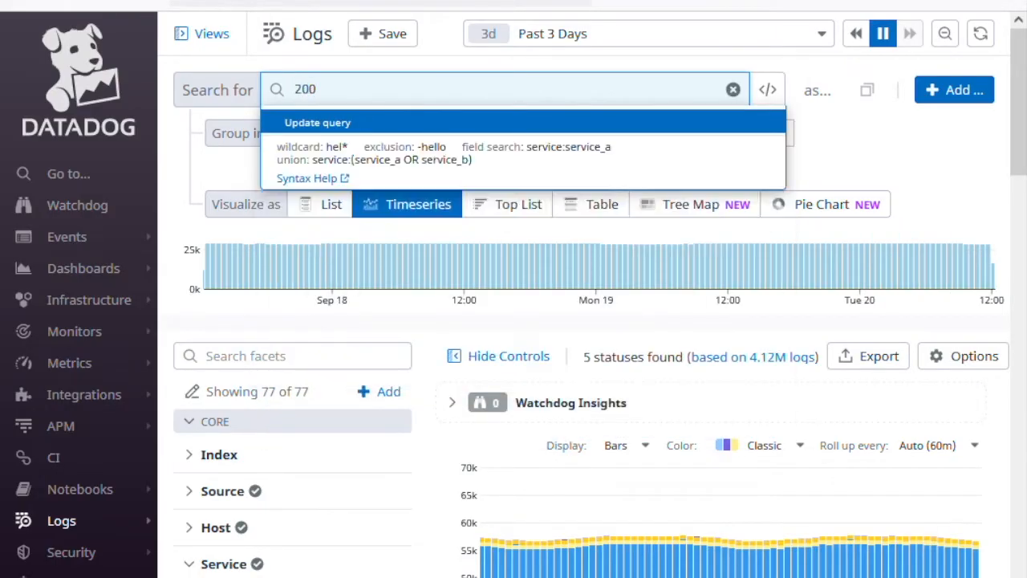
key(Return)
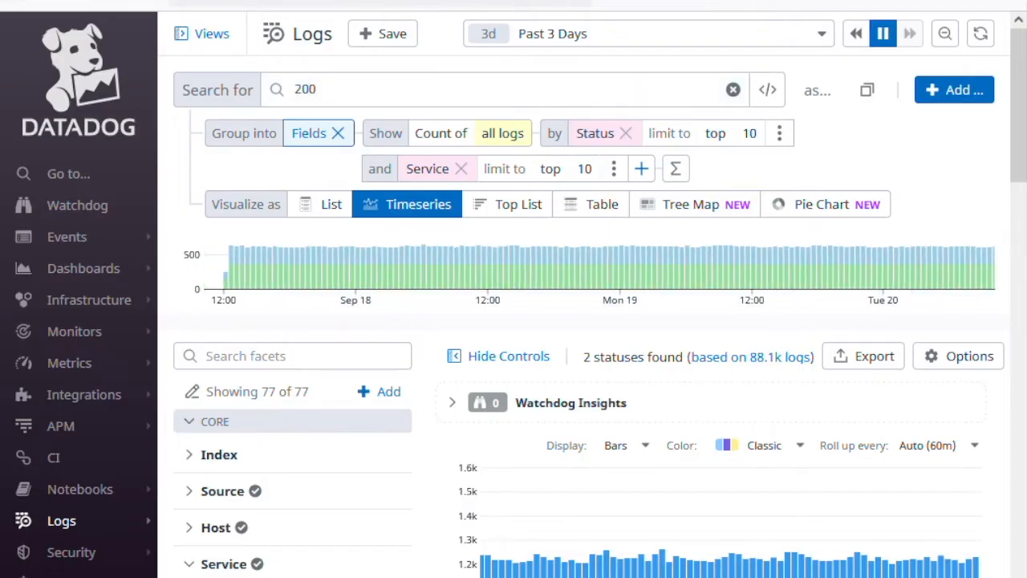
click(882, 34)
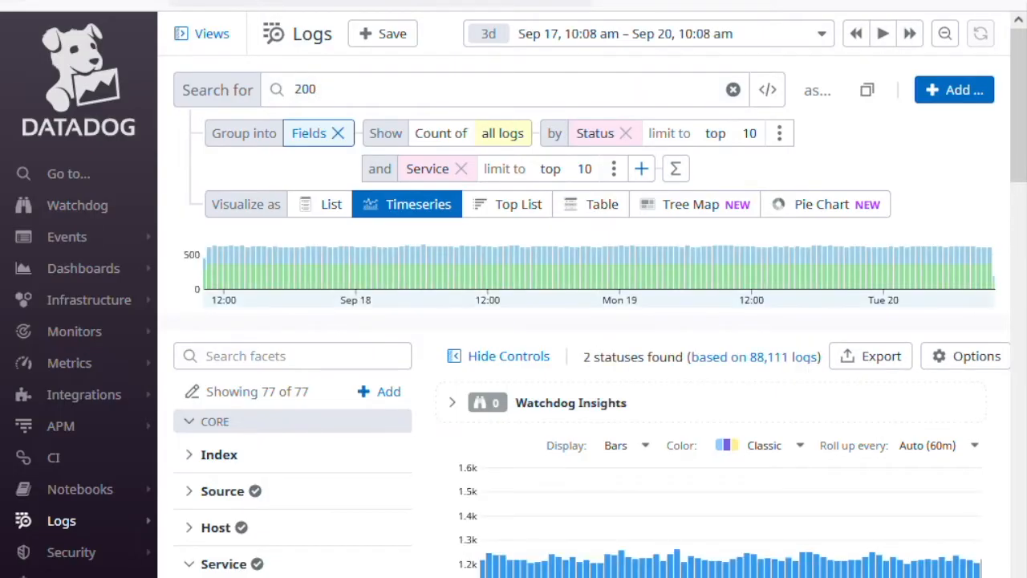
Exclude the nri-ecs and nginx services from the results, and include both again.
scroll(816, 390, down, 3)
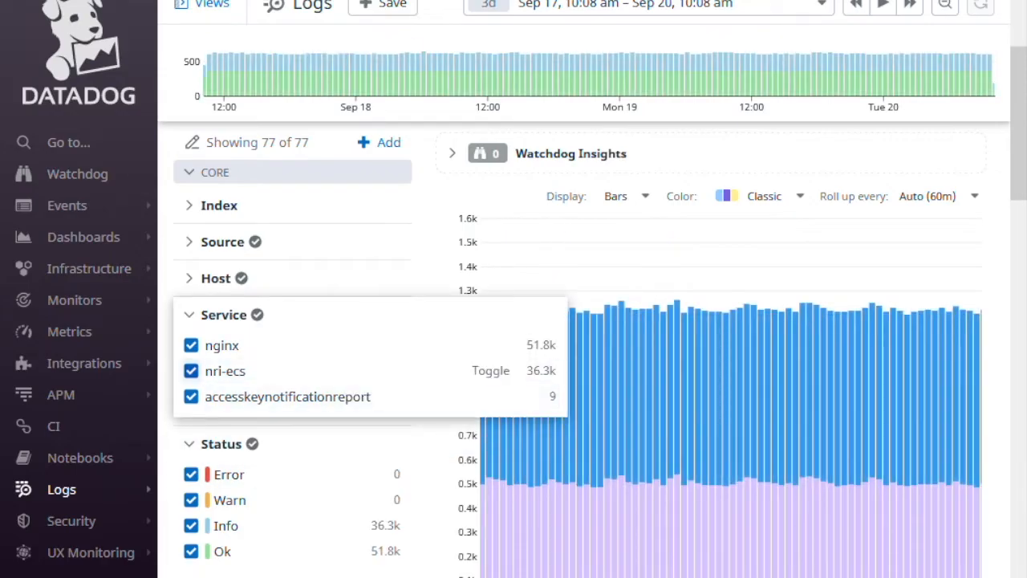
click(191, 371)
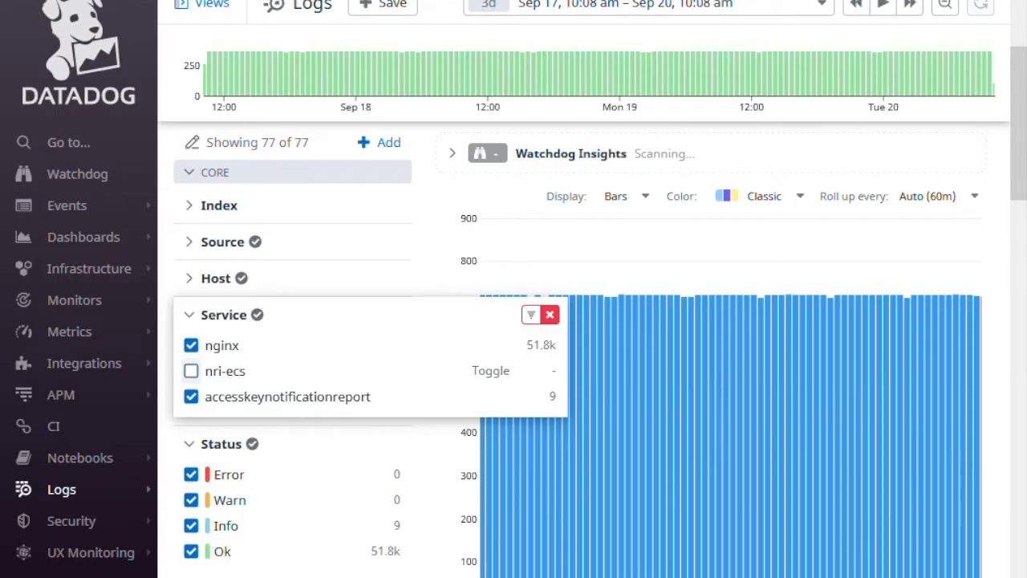
scroll(361, 345, down, 2)
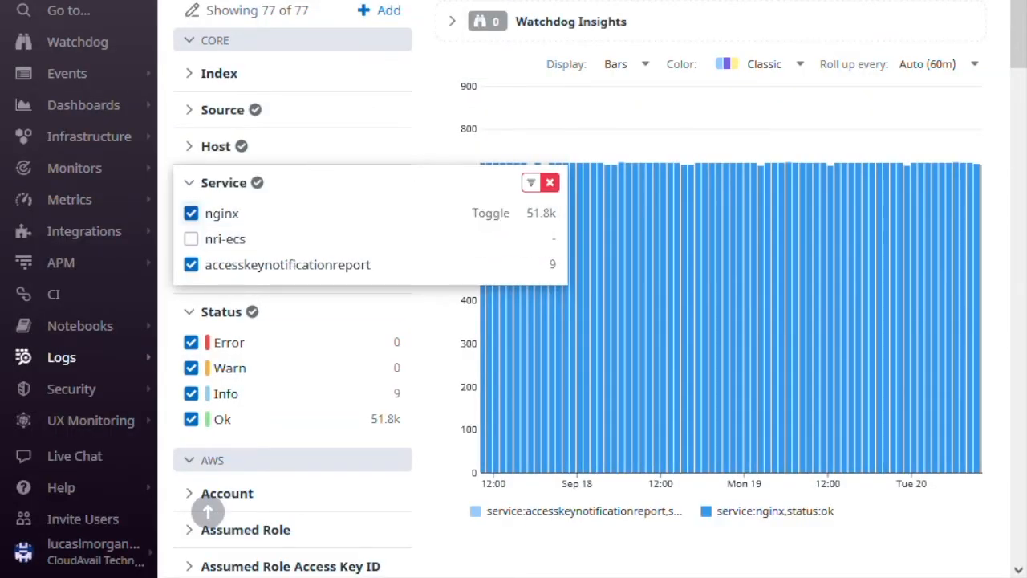
click(190, 213)
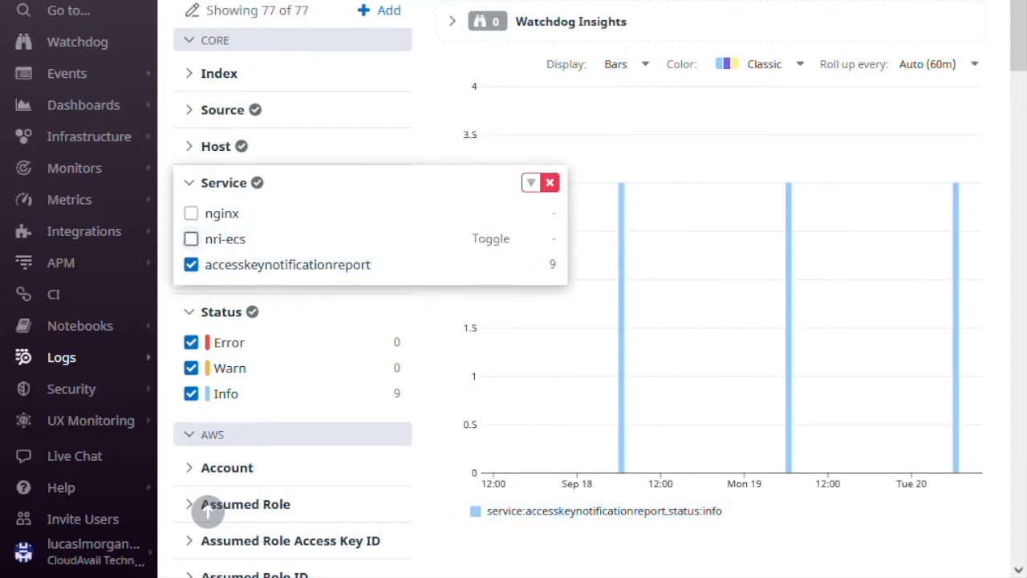
click(191, 238)
click(191, 213)
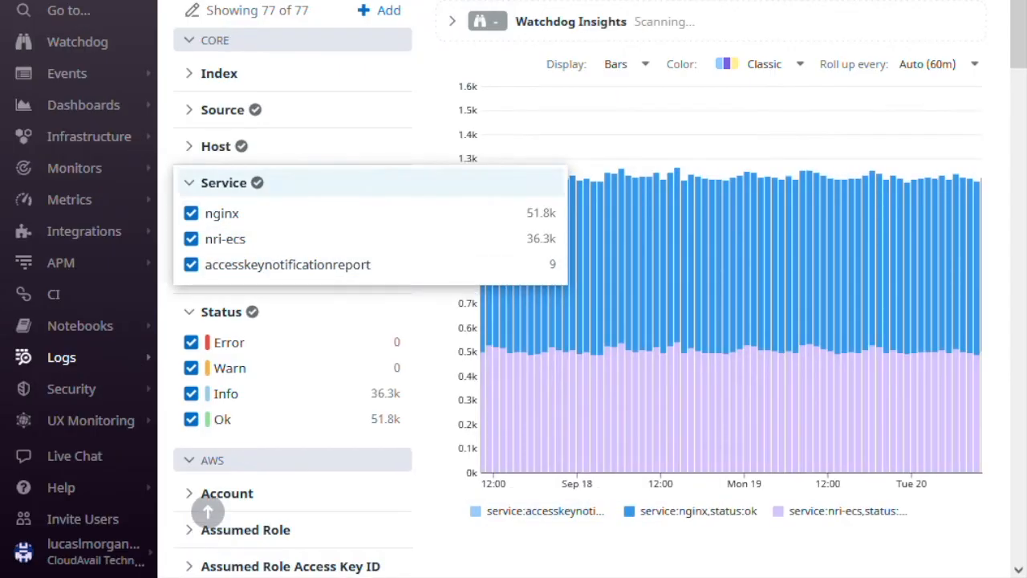
Expand the Host facet and exclude hosts i-0a8751b91bb0590ad and i-0e7c567eb4fc74a52 from the results.
click(215, 146)
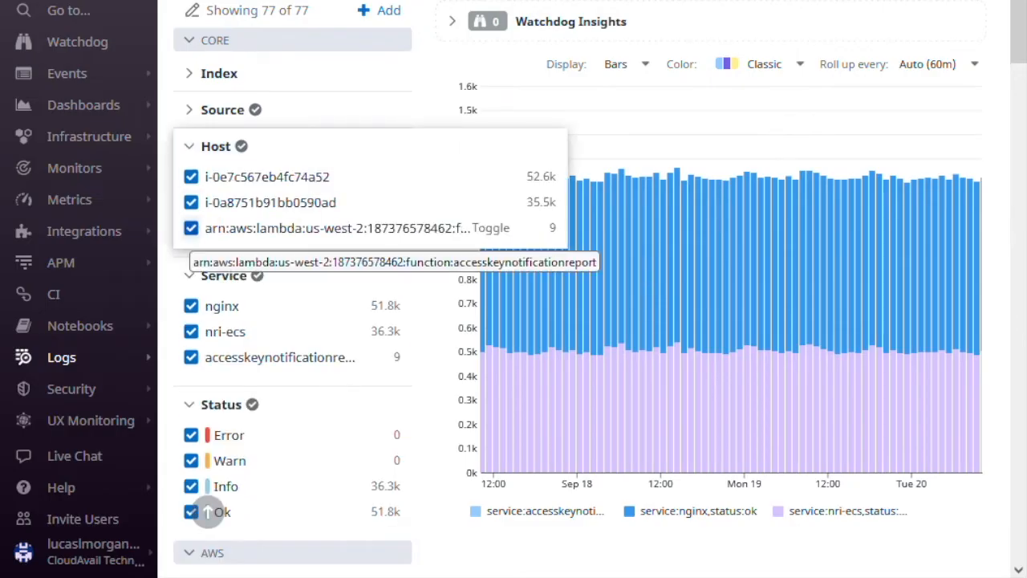
click(191, 202)
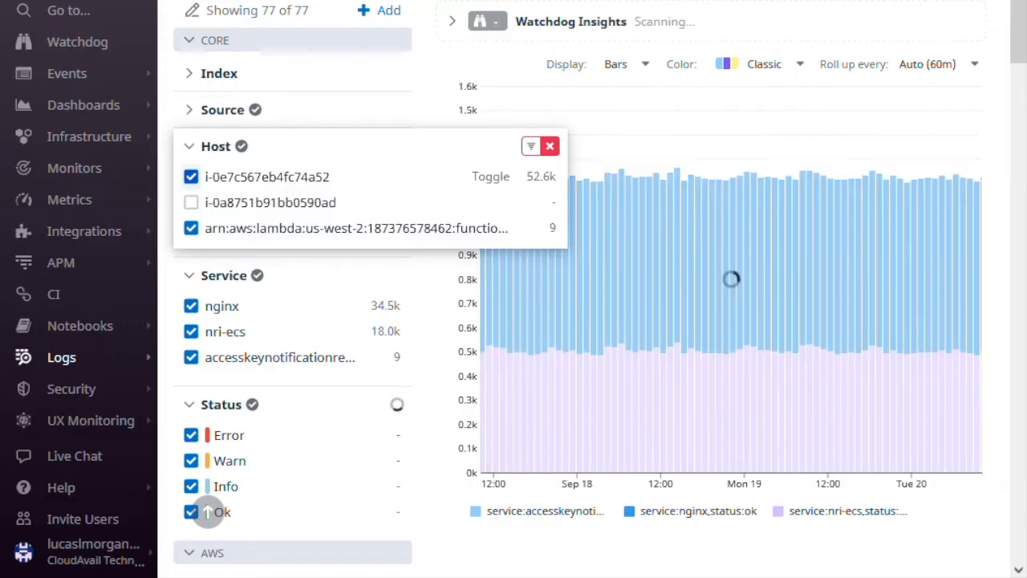
click(191, 177)
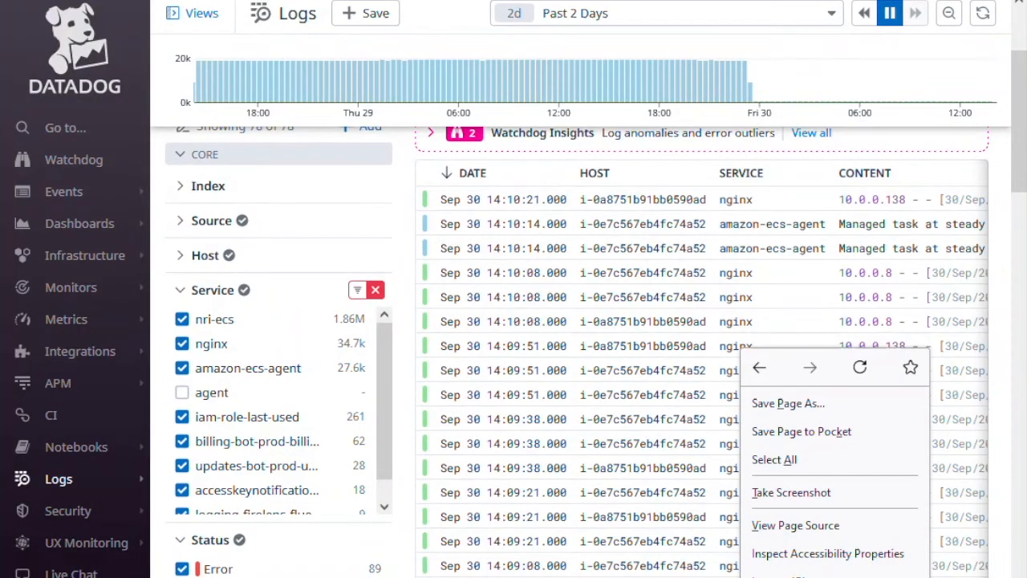
Open the details of the first nginx log entry from Sep 30 14:09:51 for host i-0a8751b91bb0590ad.
key(Escape)
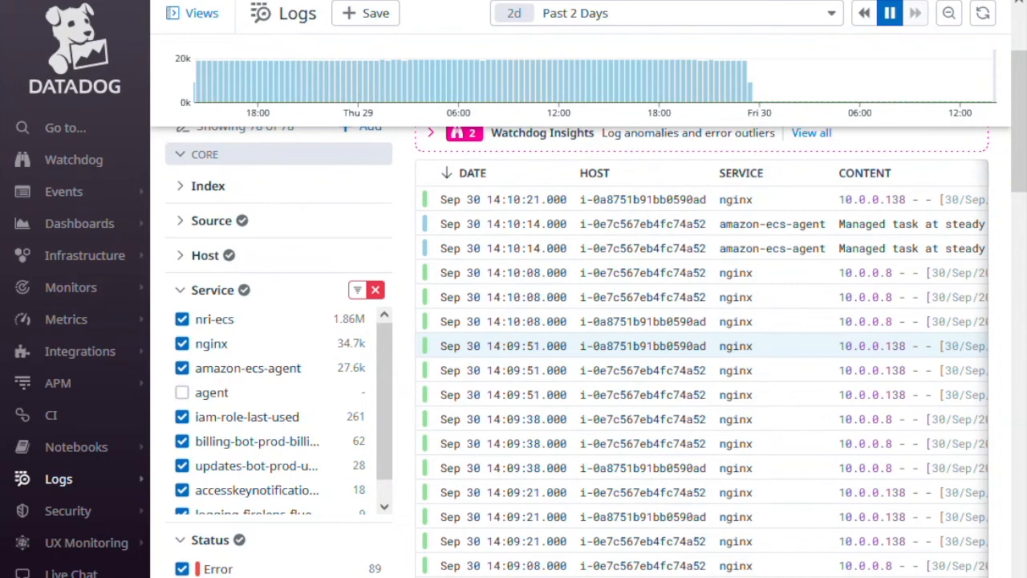
click(733, 344)
right_click(733, 345)
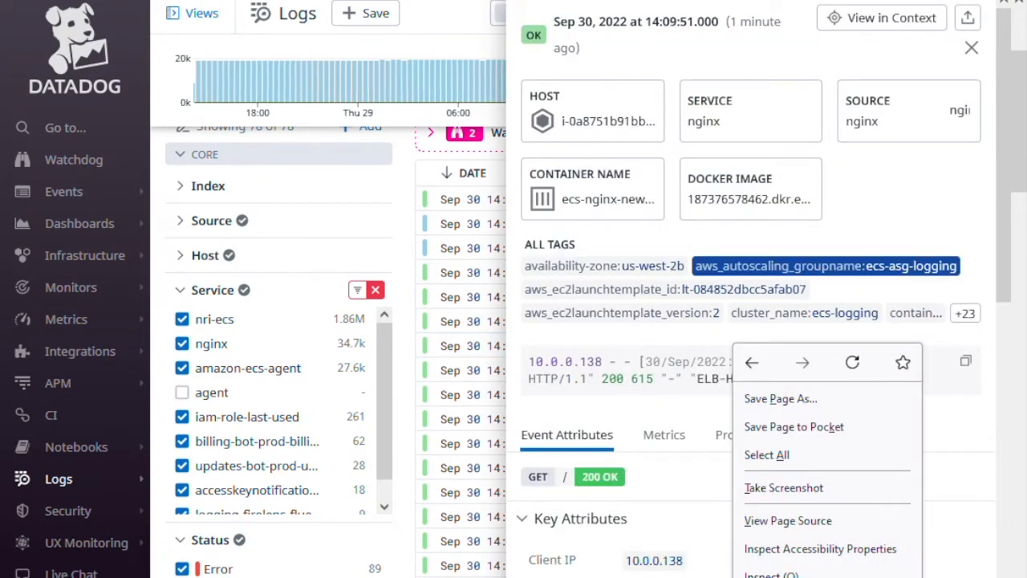
key(Escape)
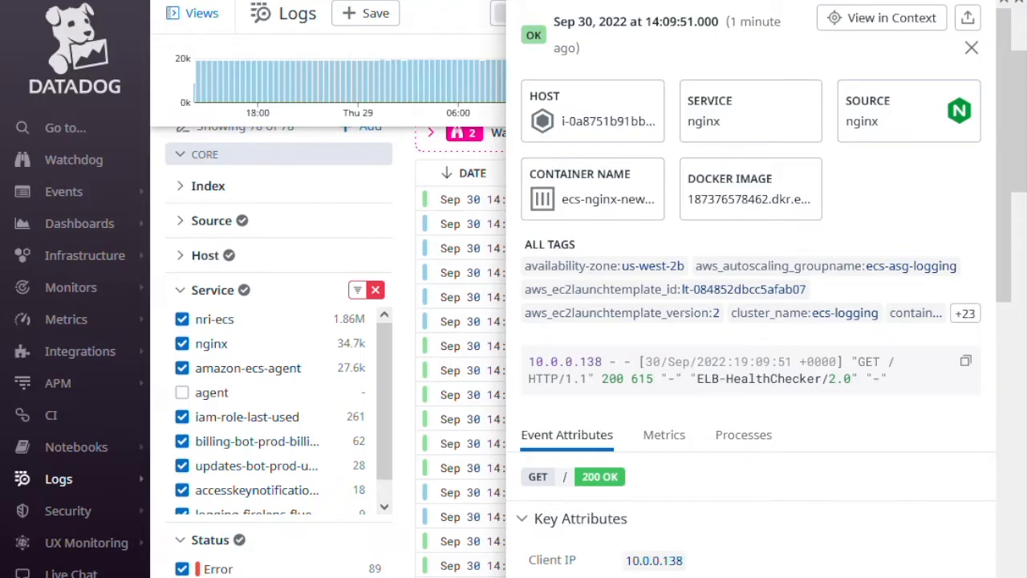
Filter the logs by service:nginx from the entry's details and close the details.
click(750, 111)
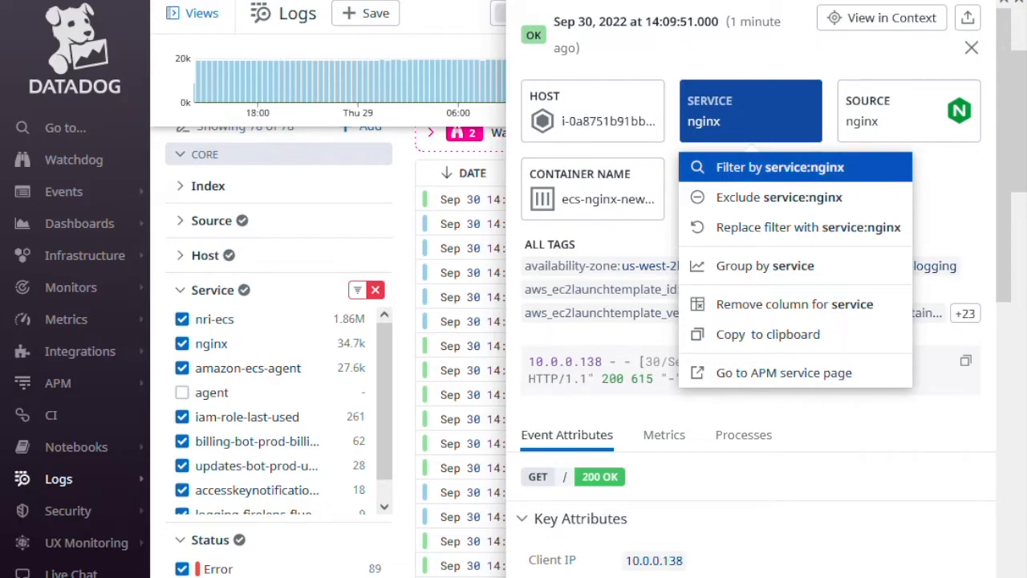
key(Return)
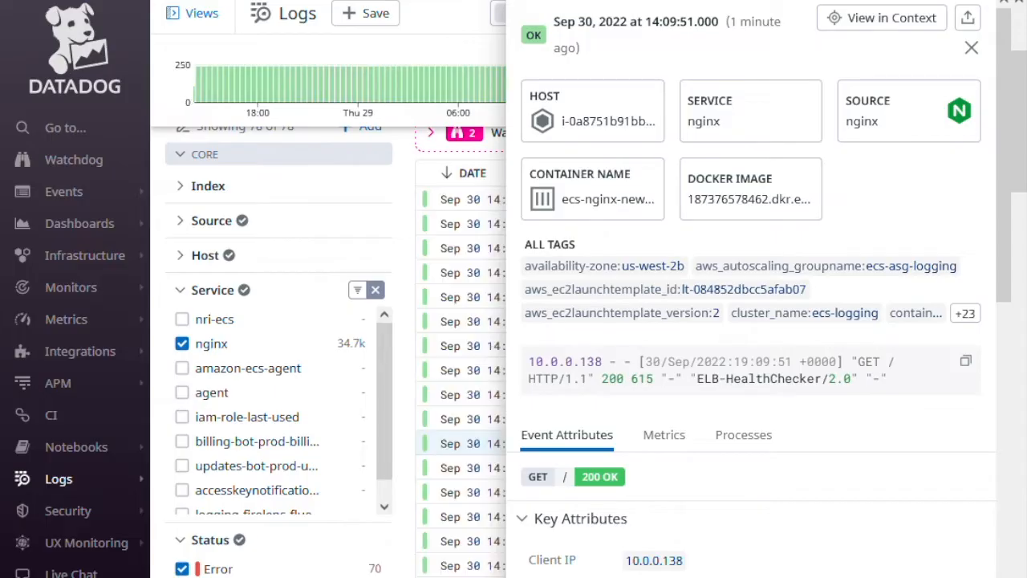
key(Escape)
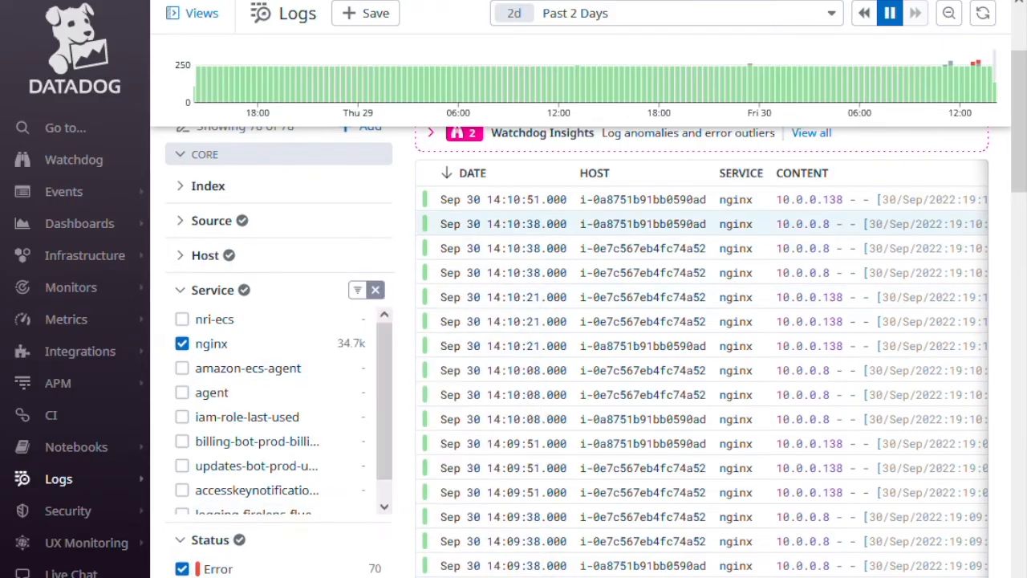
Exclude the Ok, Info, Notice and Warn statuses so that only Error logs of nginx are listed.
scroll(588, 353, down, 1)
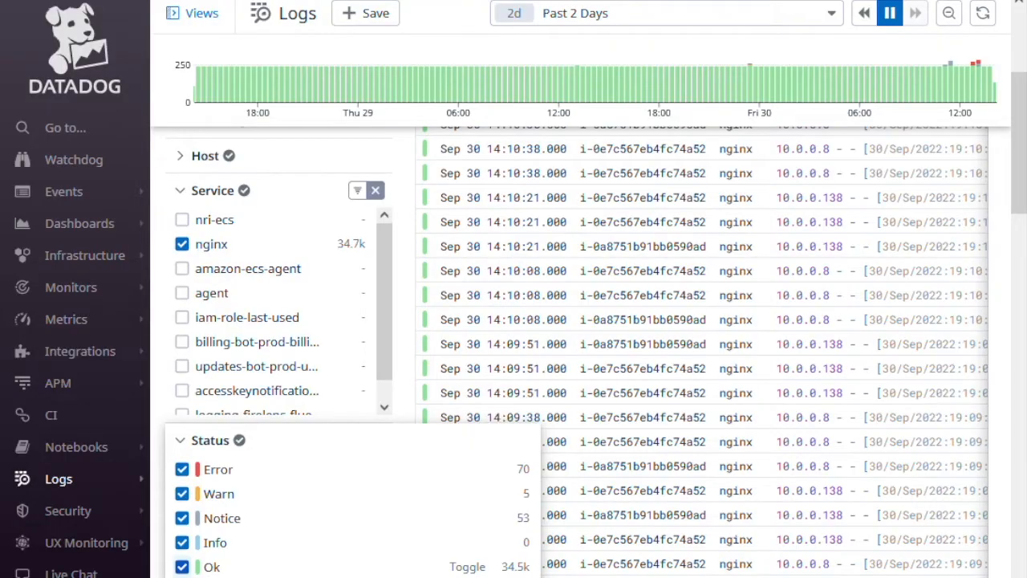
click(182, 567)
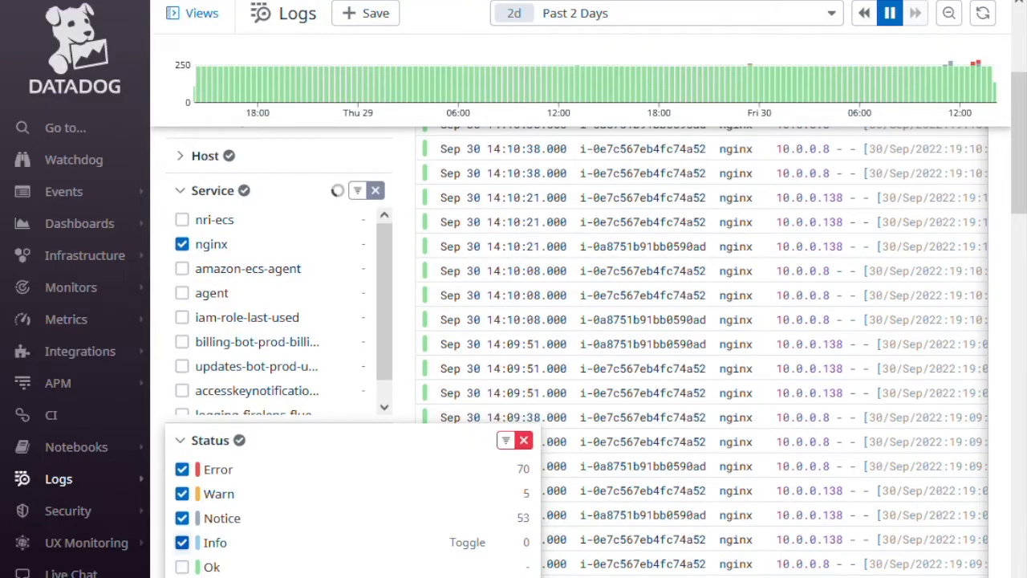
click(183, 542)
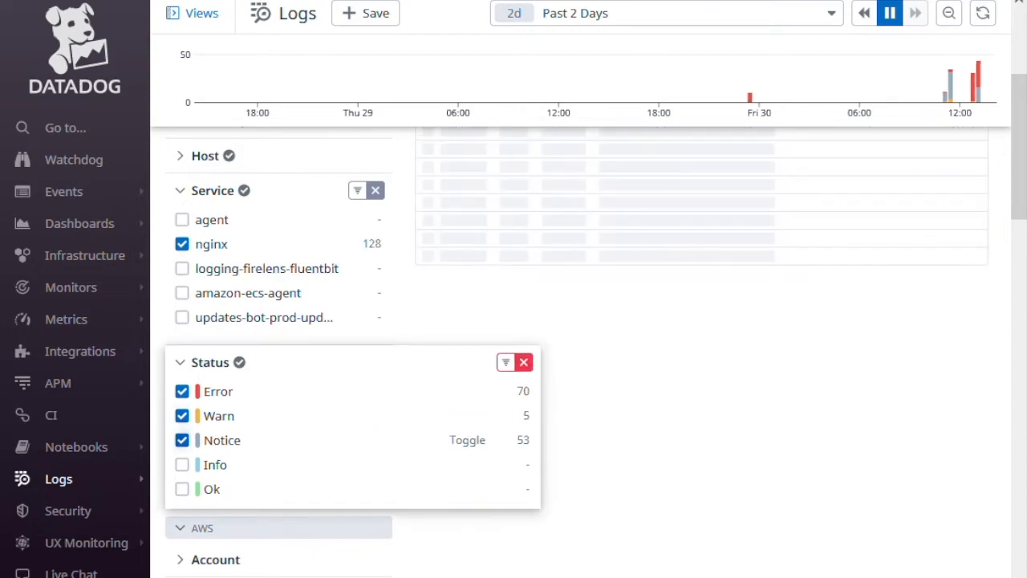
click(182, 440)
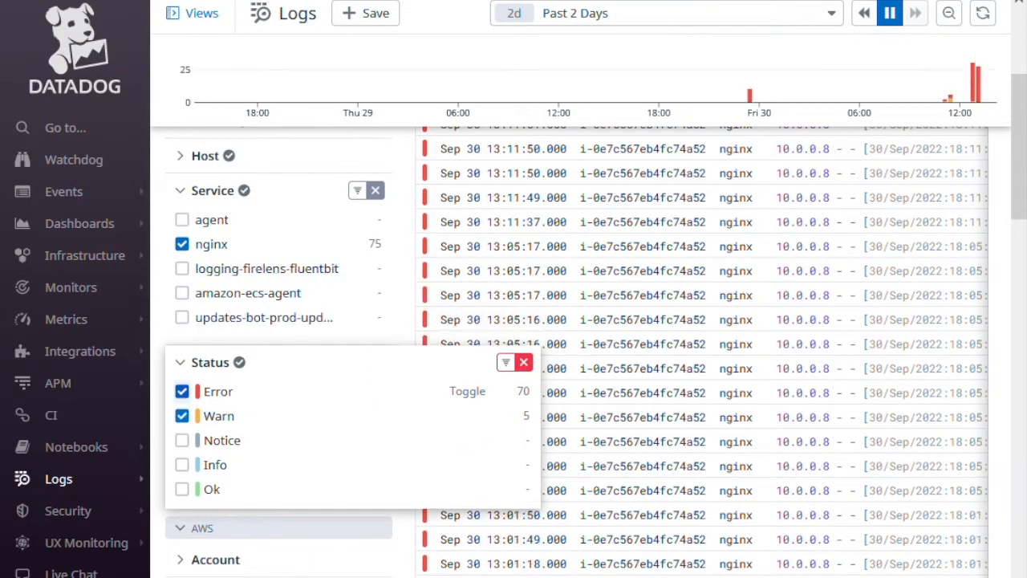
click(182, 415)
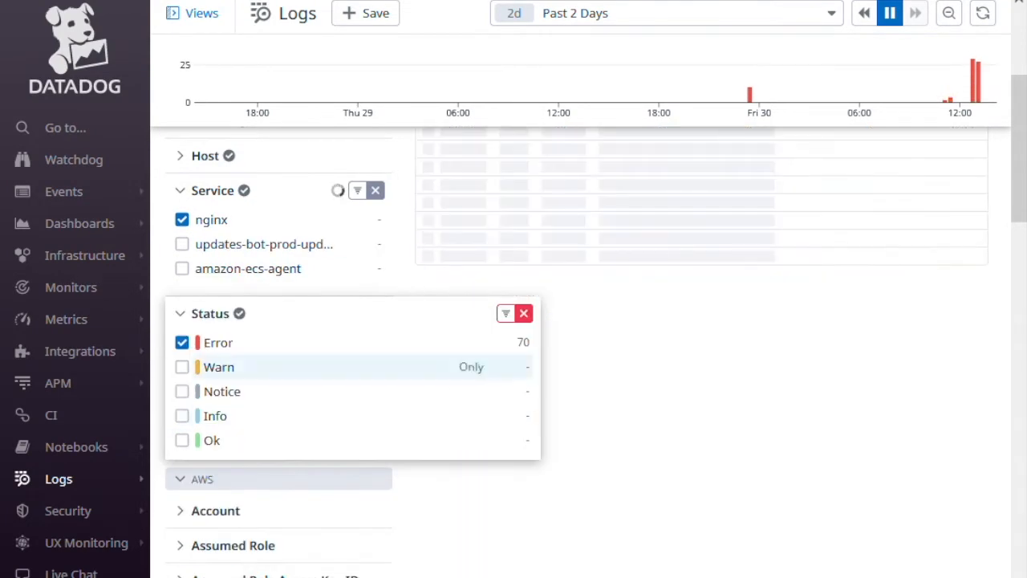
scroll(513, 321, up, 3)
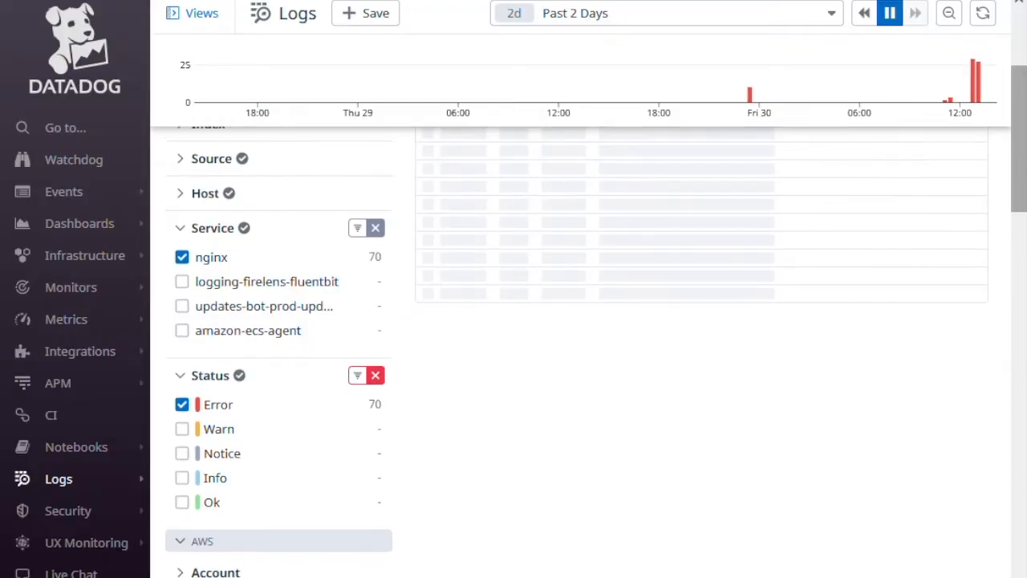
scroll(584, 321, down, 1)
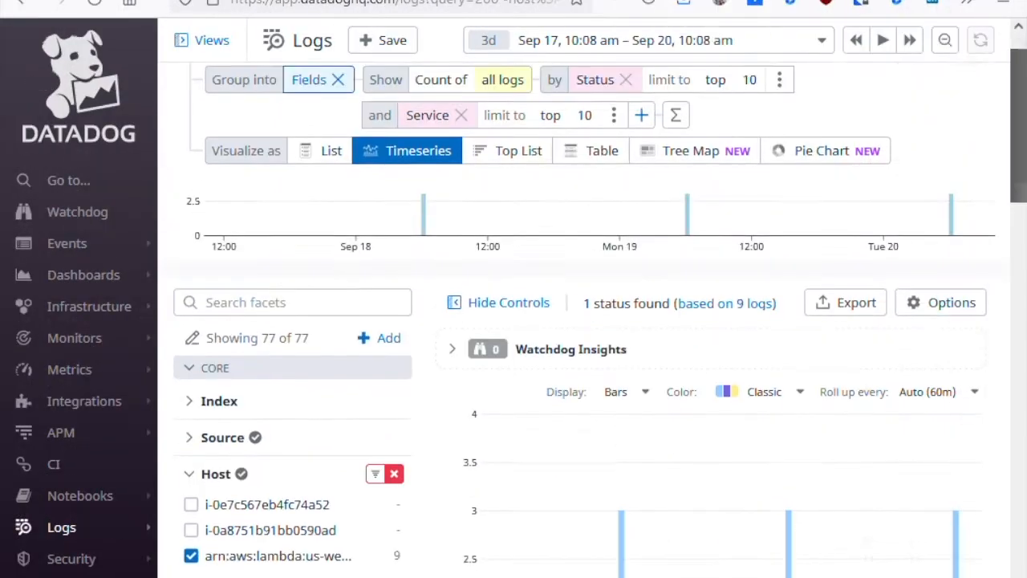
Reveal the full text of the excluded-hosts term in the search query and run the query.
scroll(584, 321, up, 1)
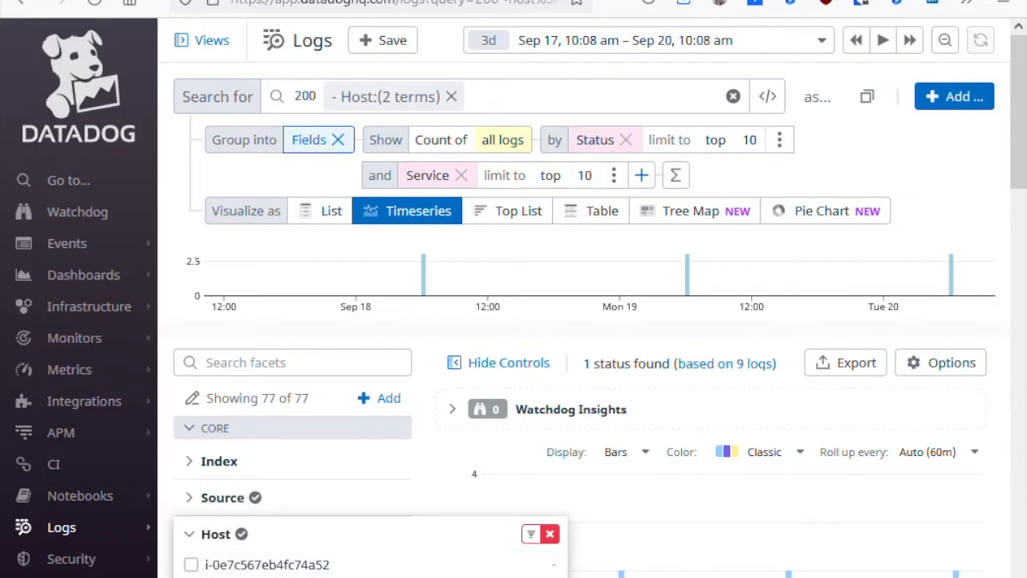
click(385, 96)
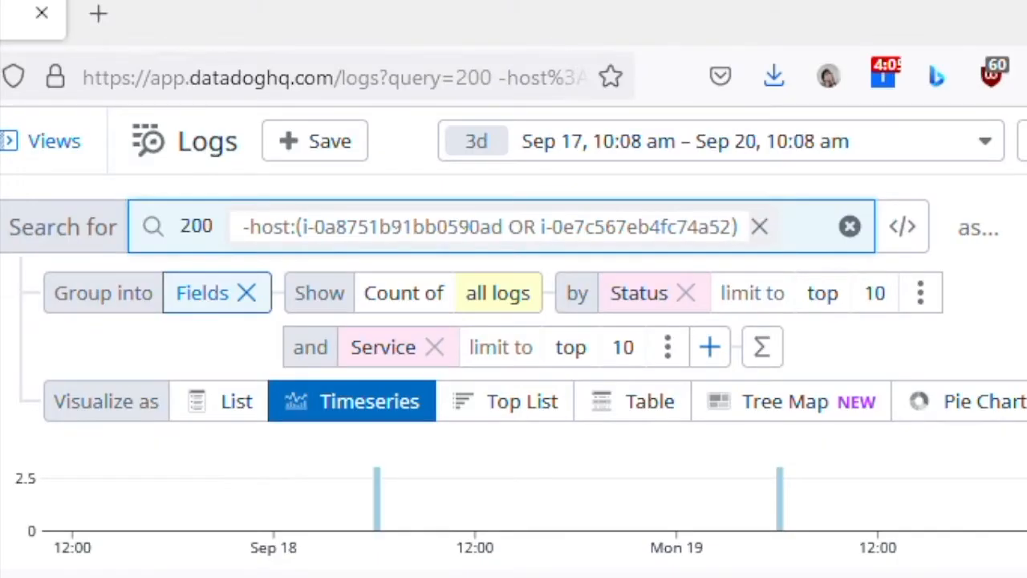
key(Return)
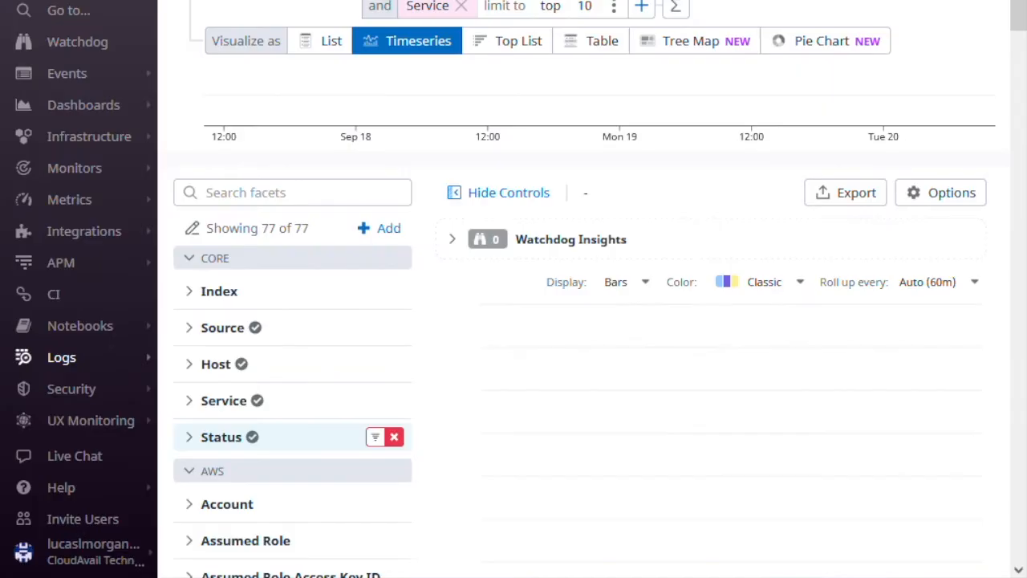
scroll(293, 397, down, 3)
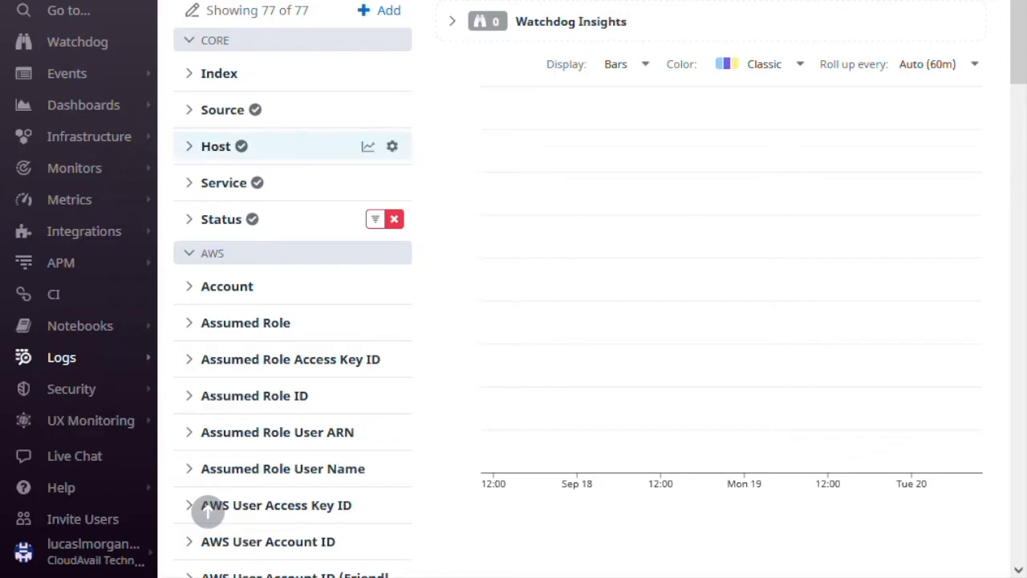
click(219, 73)
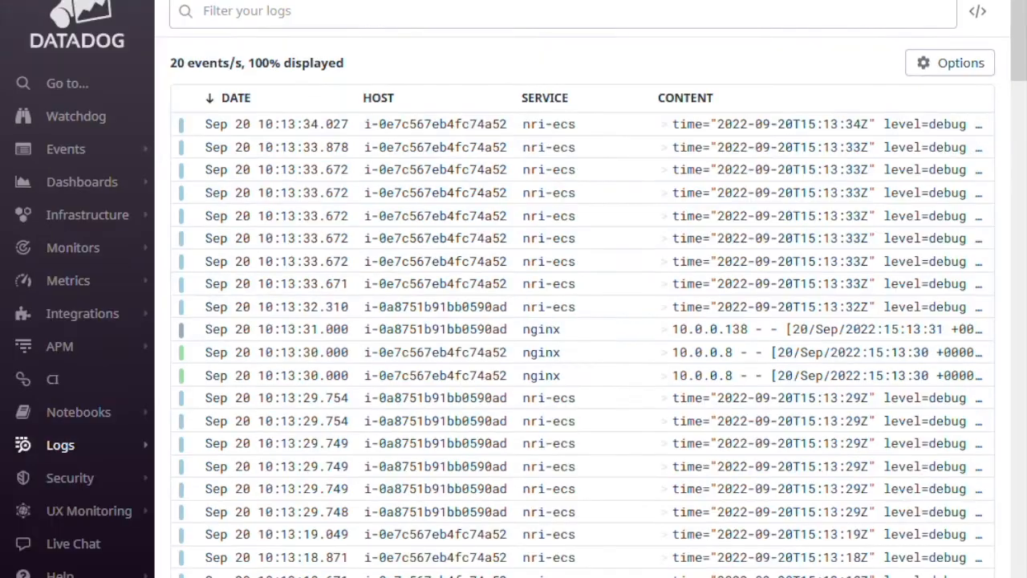
Open the Live Tail nginx entry from Sep 20 10:13:31, filter the stream by source:nginx and close the details.
click(273, 329)
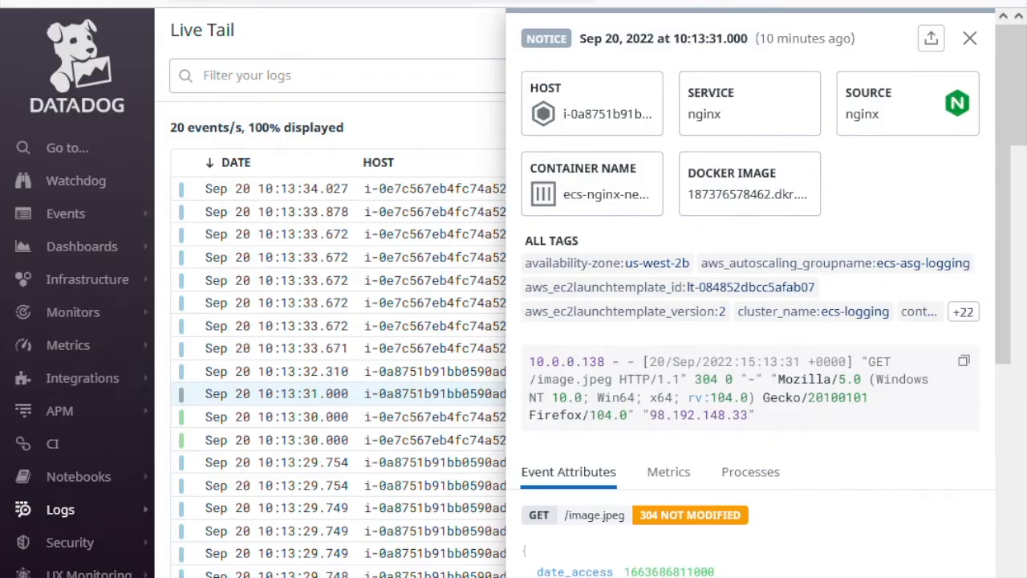
click(908, 103)
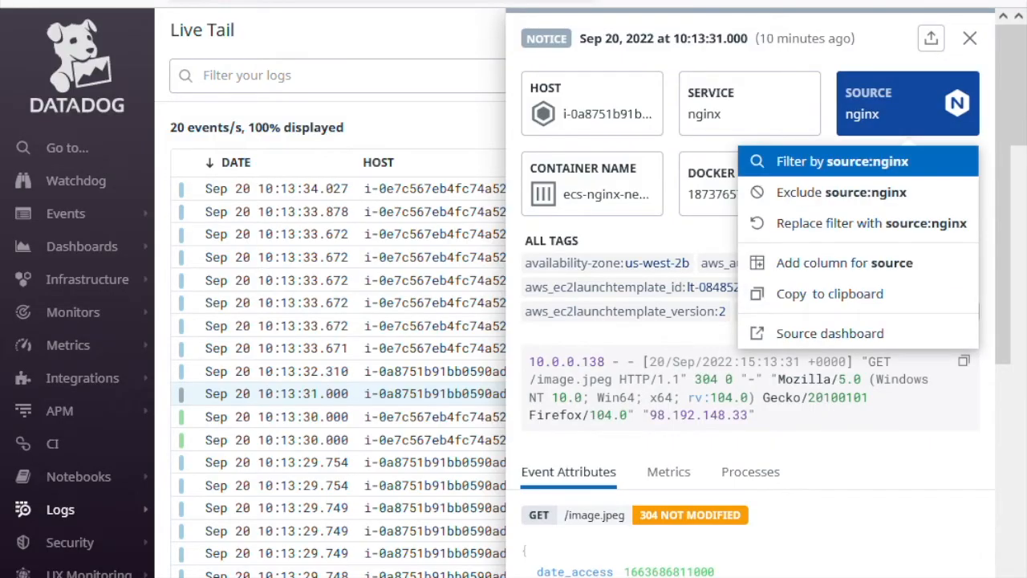
click(842, 161)
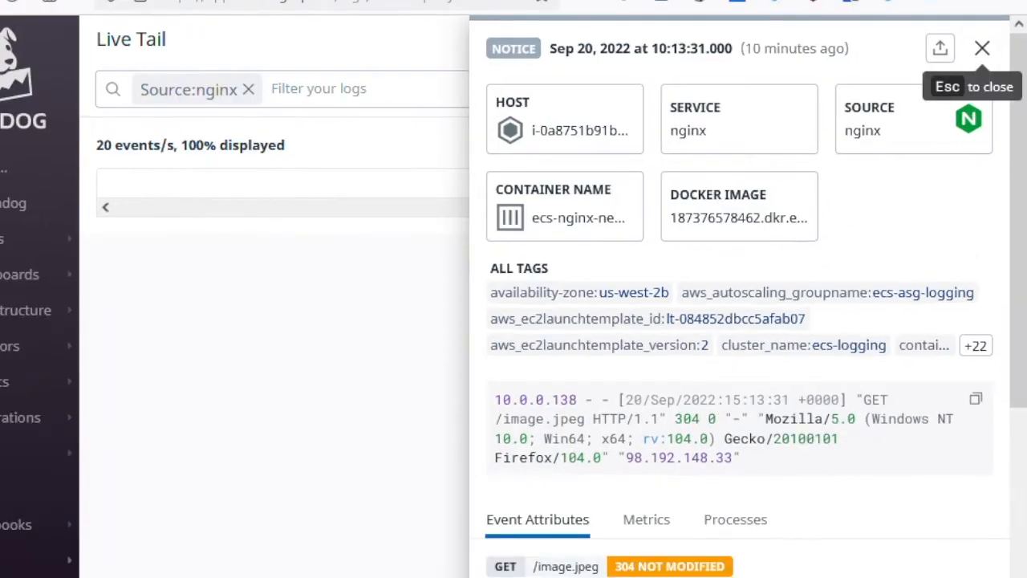
click(969, 38)
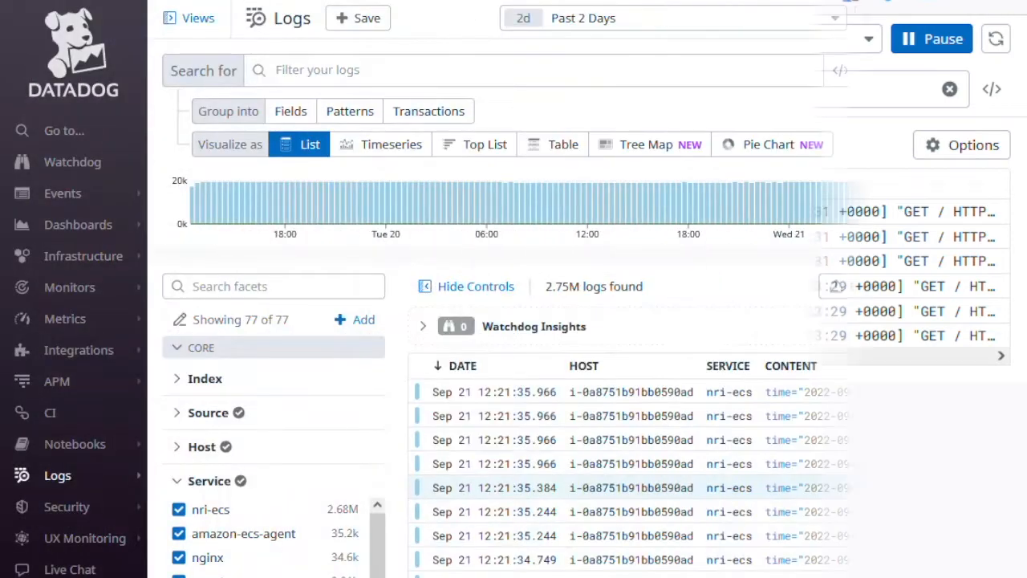
scroll(578, 337, down, 2)
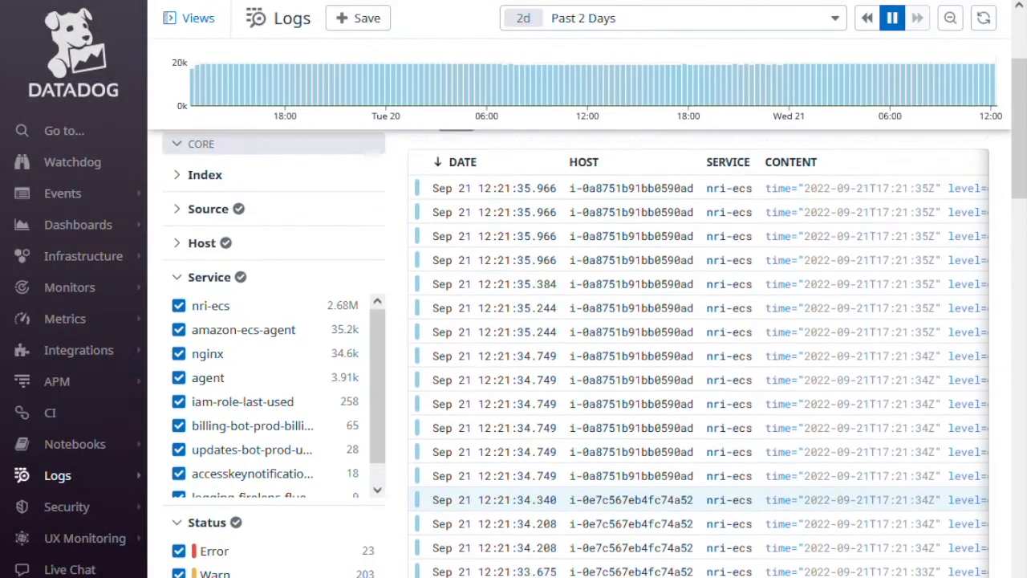
Switch the visualization of the log counts by status and service from a timeseries to a top list.
scroll(578, 336, up, 5)
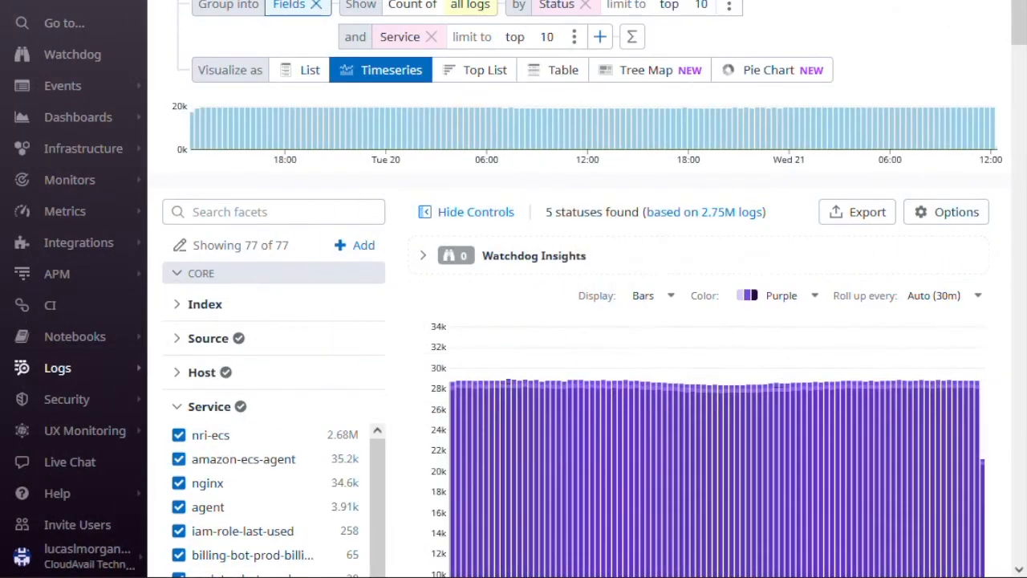
scroll(193, 514, down, 3)
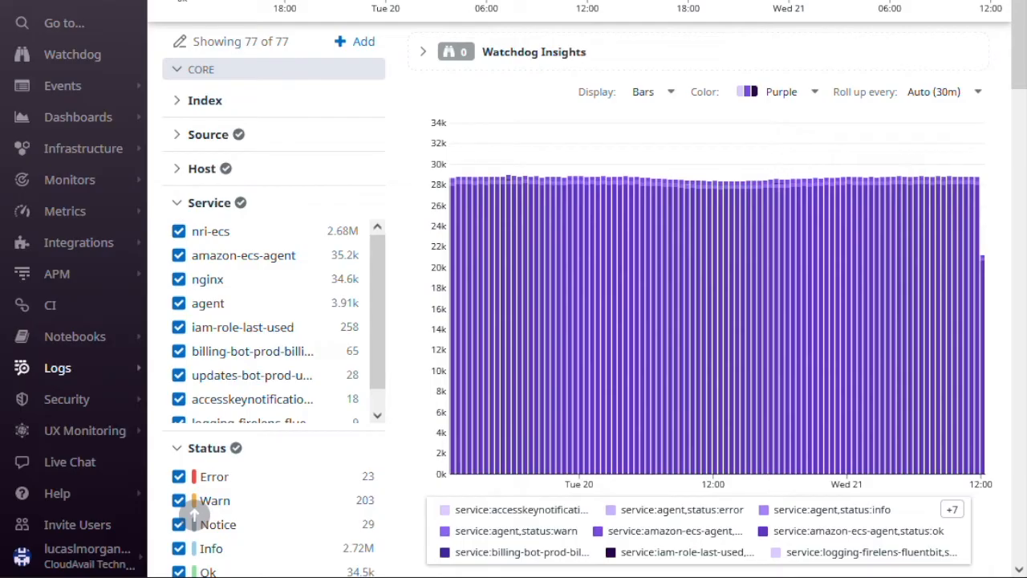
scroll(192, 513, up, 3)
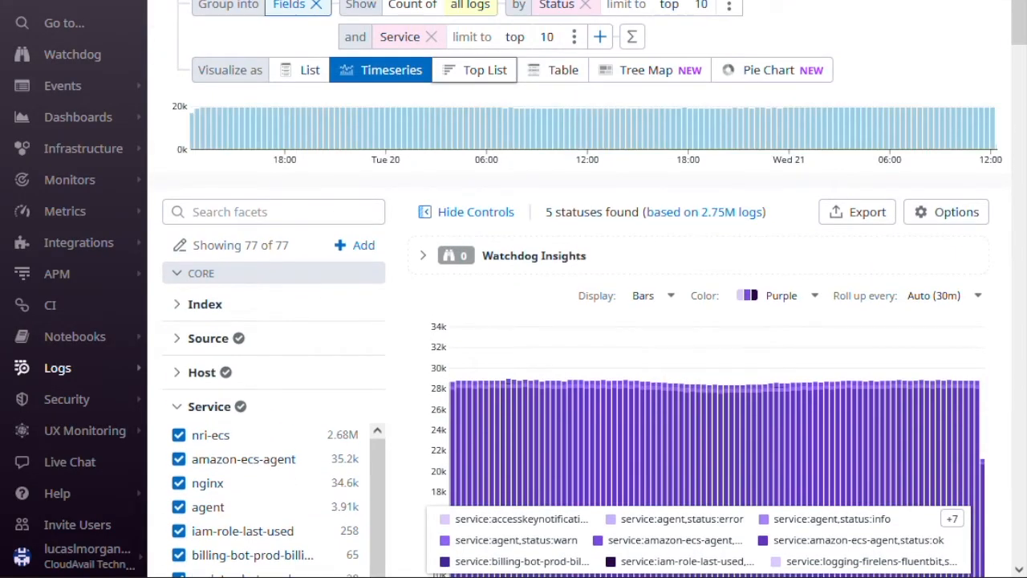
click(475, 70)
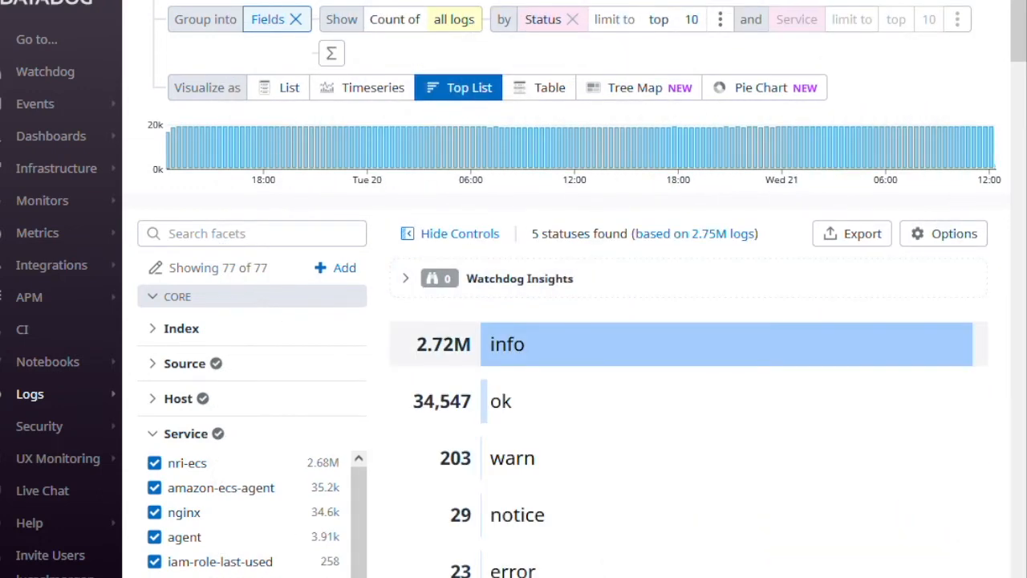
Exclude the nri-ecs service from the top list of statuses and include it again.
scroll(170, 546, down, 3)
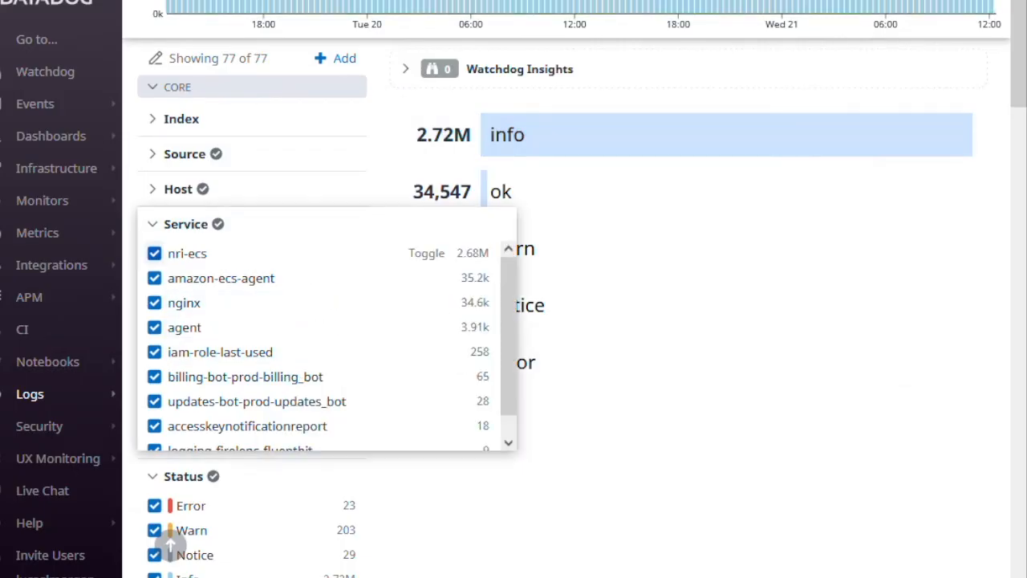
click(154, 253)
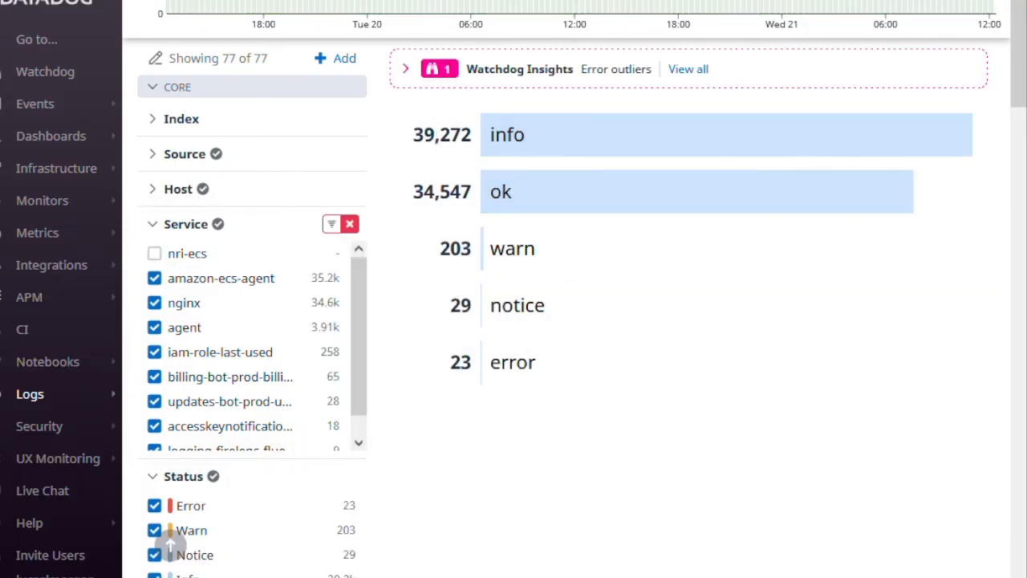
mouse_move(241, 277)
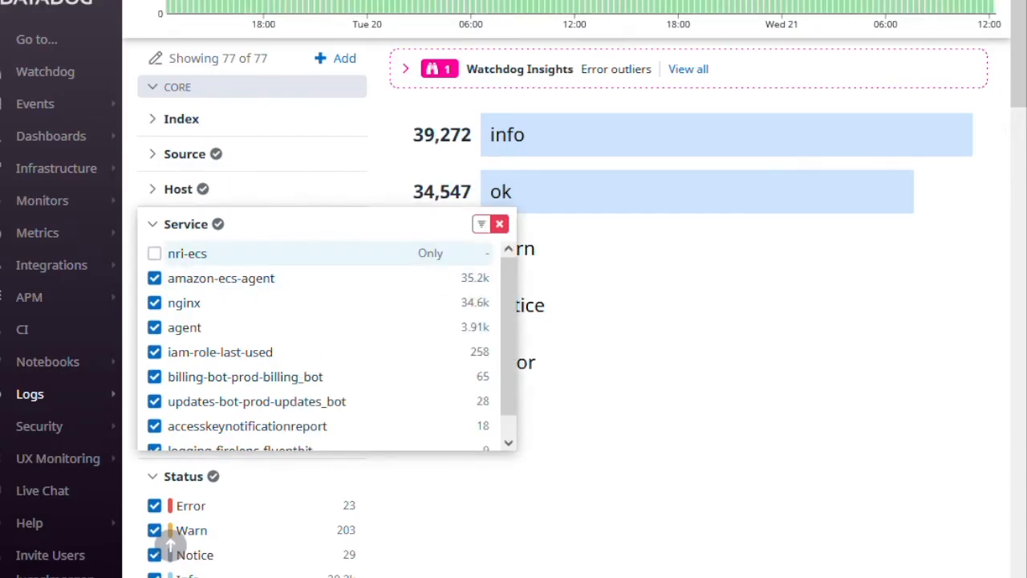
click(154, 252)
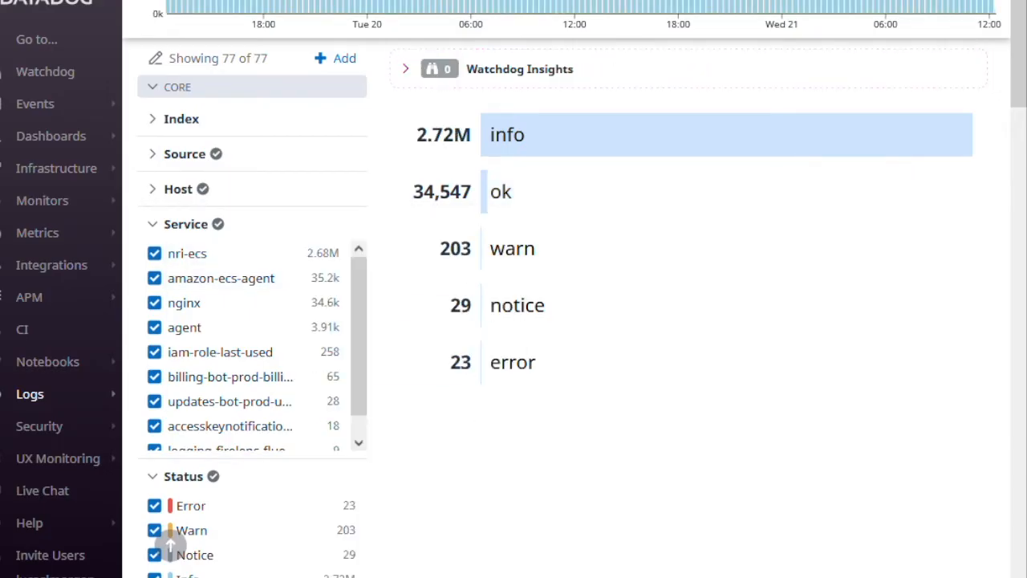
Open the choice of grouping fields for the top list grouped by URL Path and close it without a change.
scroll(170, 545, up, 3)
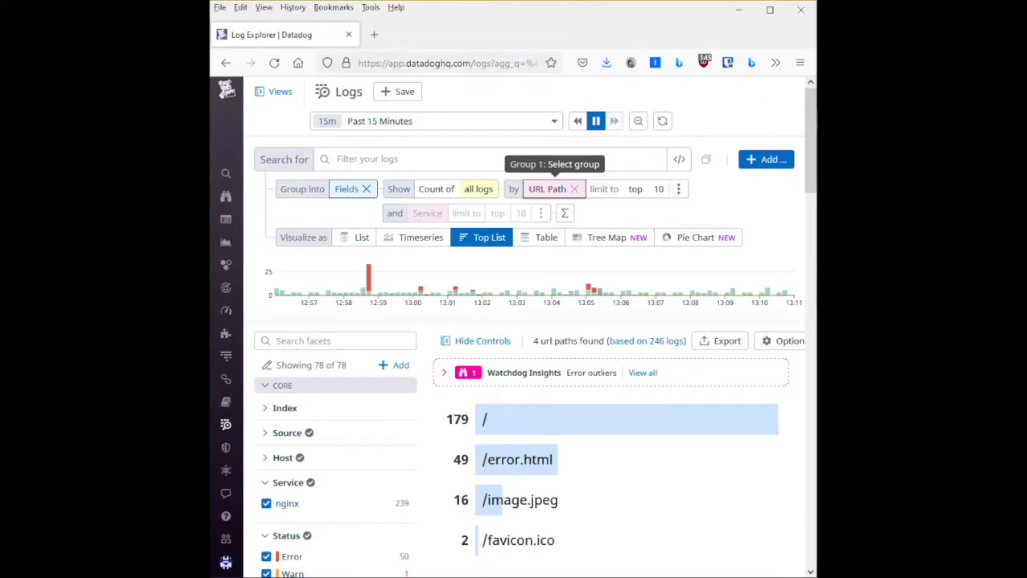
click(547, 188)
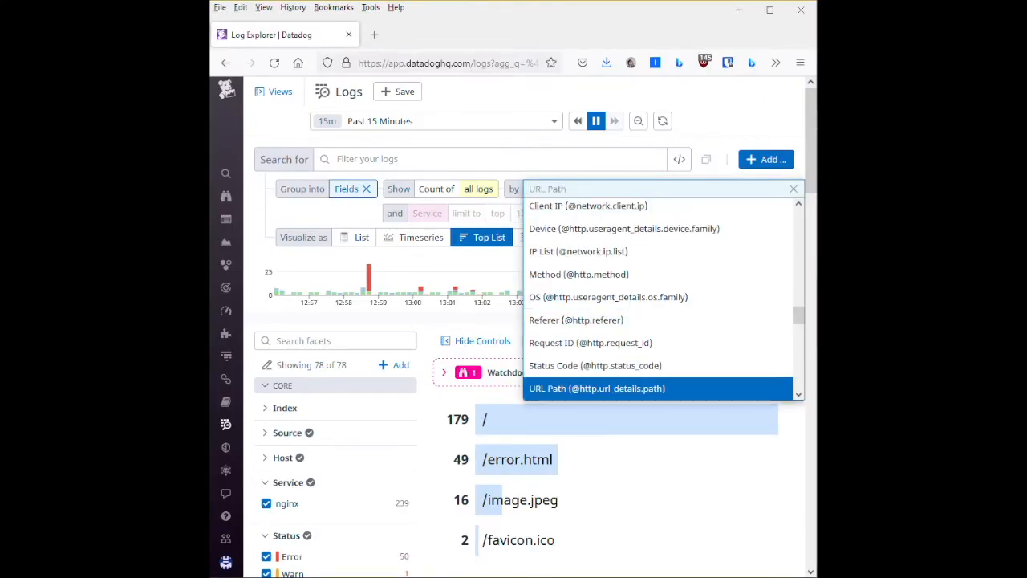
key(Up)
key(Escape)
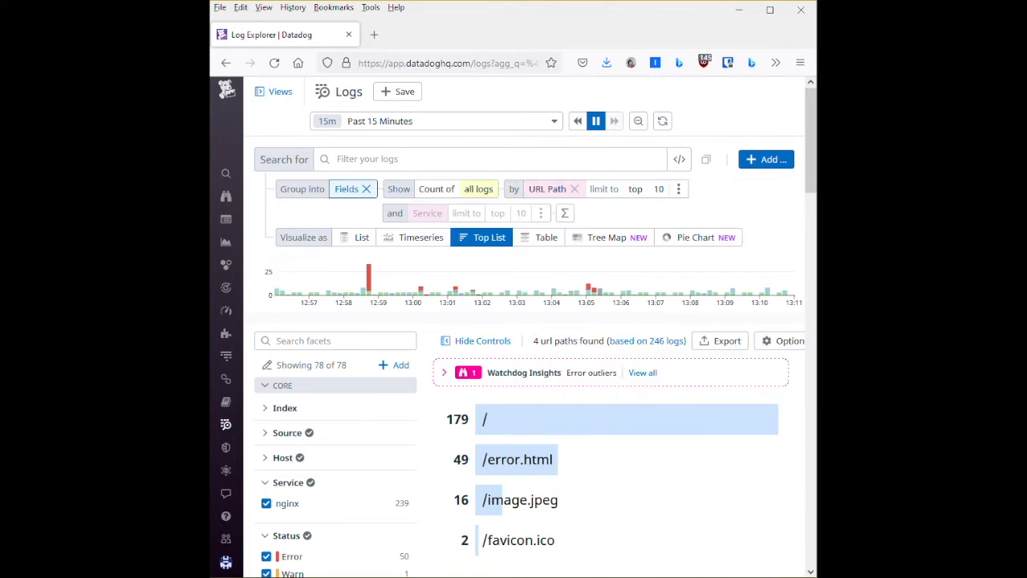
Examine the table of log counts by status and service, down to the services of the error status.
scroll(278, 531, down, 3)
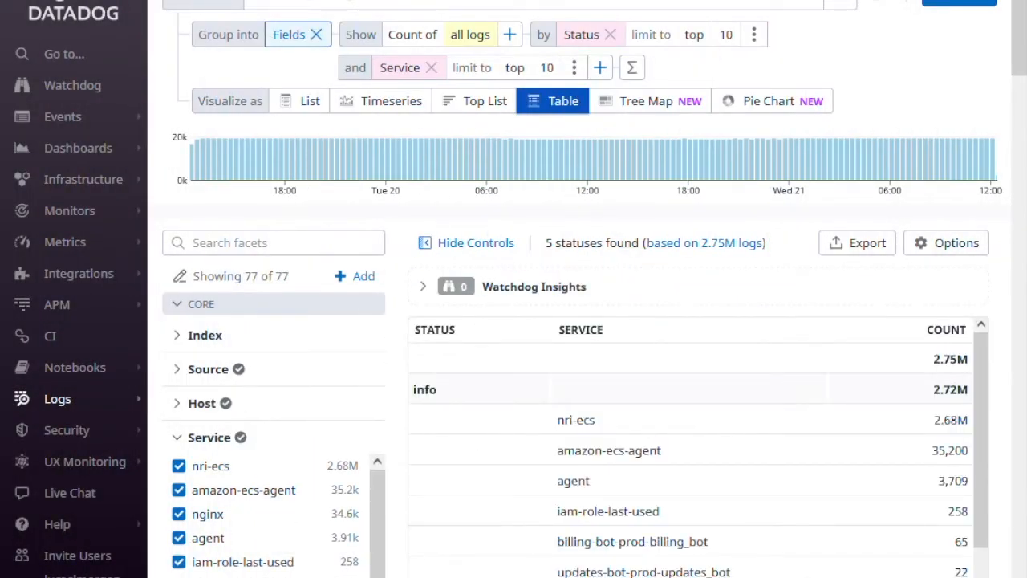
scroll(698, 453, down, 3)
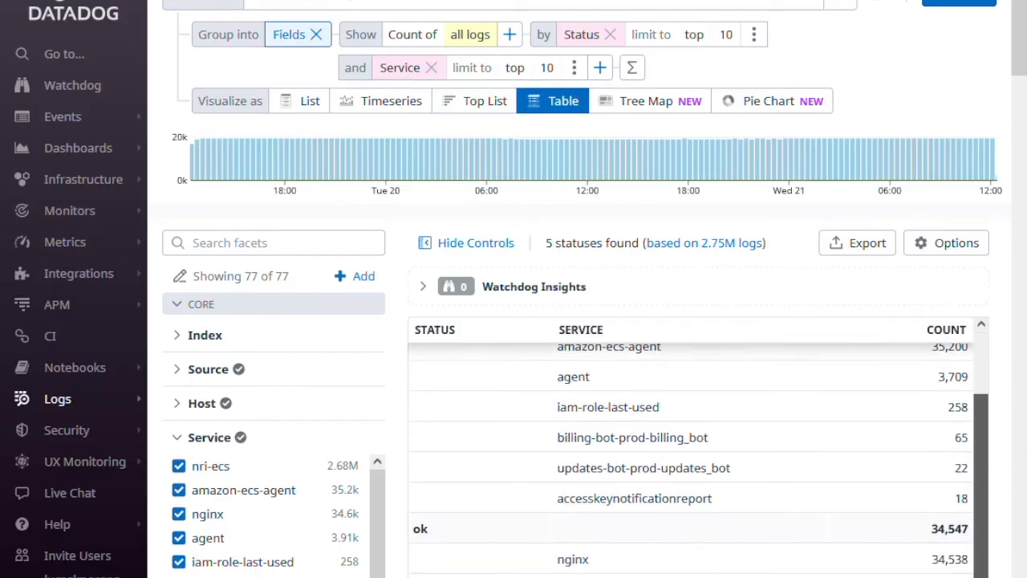
scroll(698, 453, up, 2)
scroll(698, 361, down, 3)
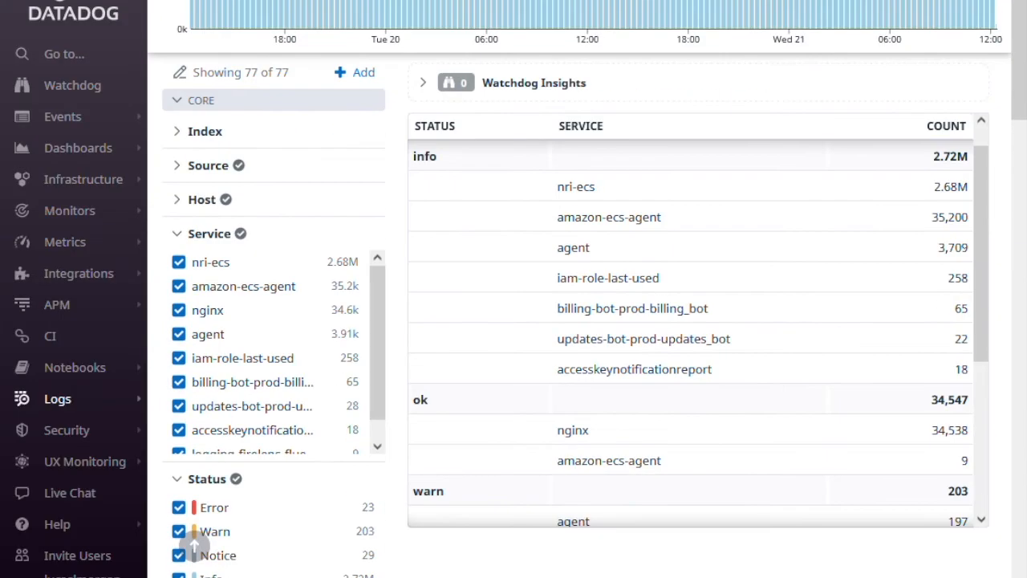
scroll(698, 321, down, 1)
scroll(690, 281, down, 4)
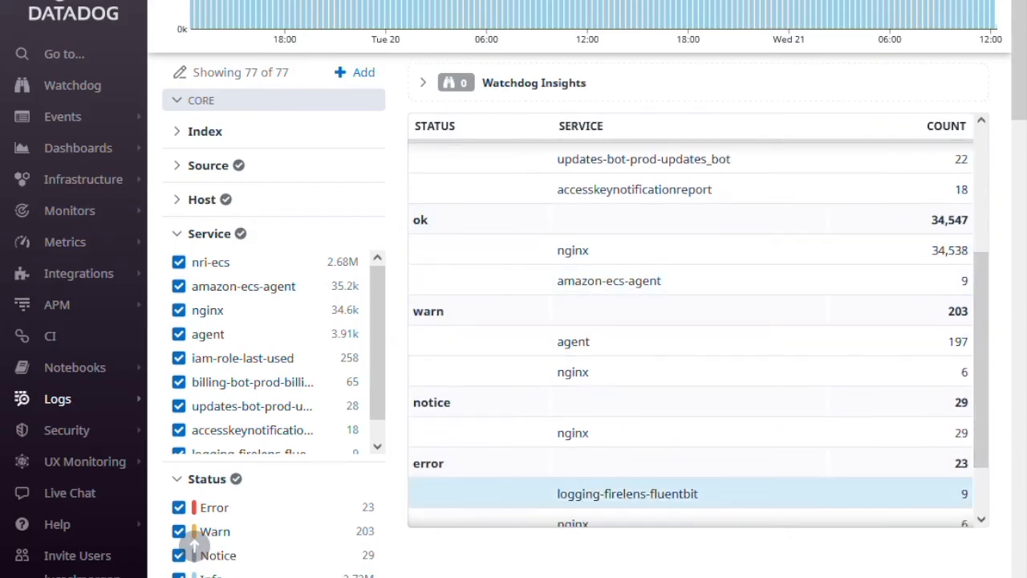
scroll(690, 487, down, 1)
scroll(690, 481, down, 2)
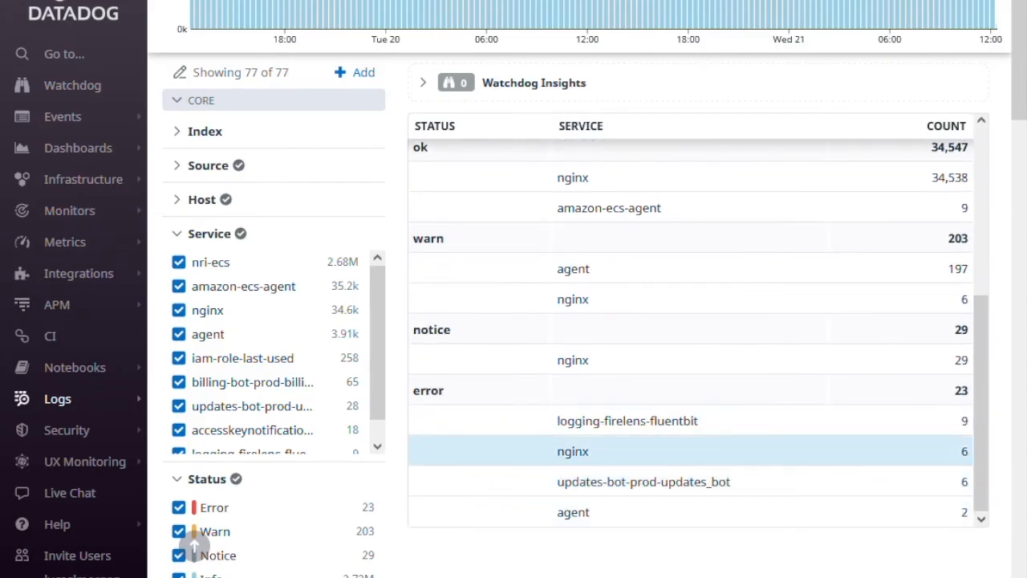
View the logs behind the nginx row of the error status in the table and close them.
scroll(690, 481, down, 1)
click(609, 420)
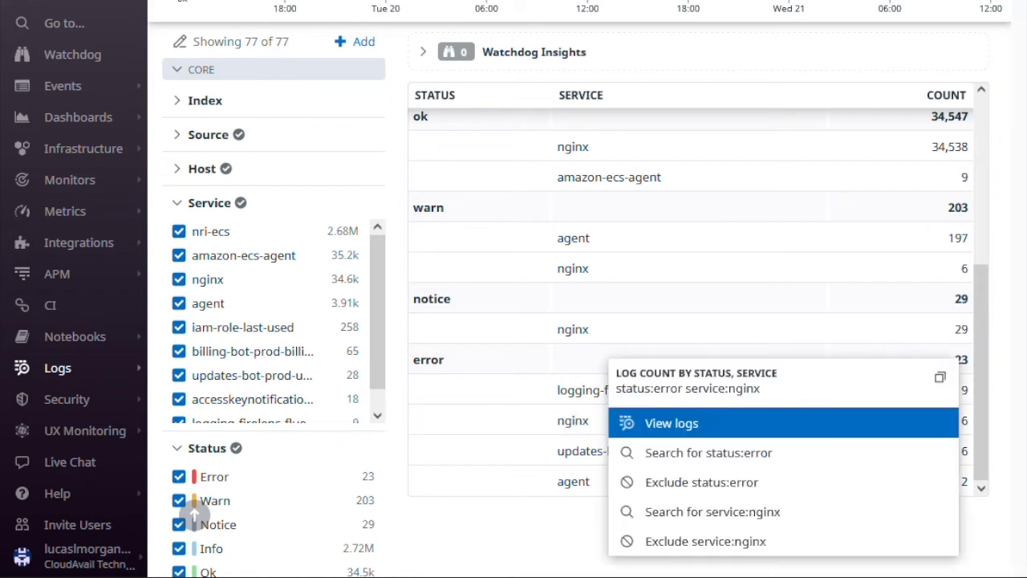
click(626, 422)
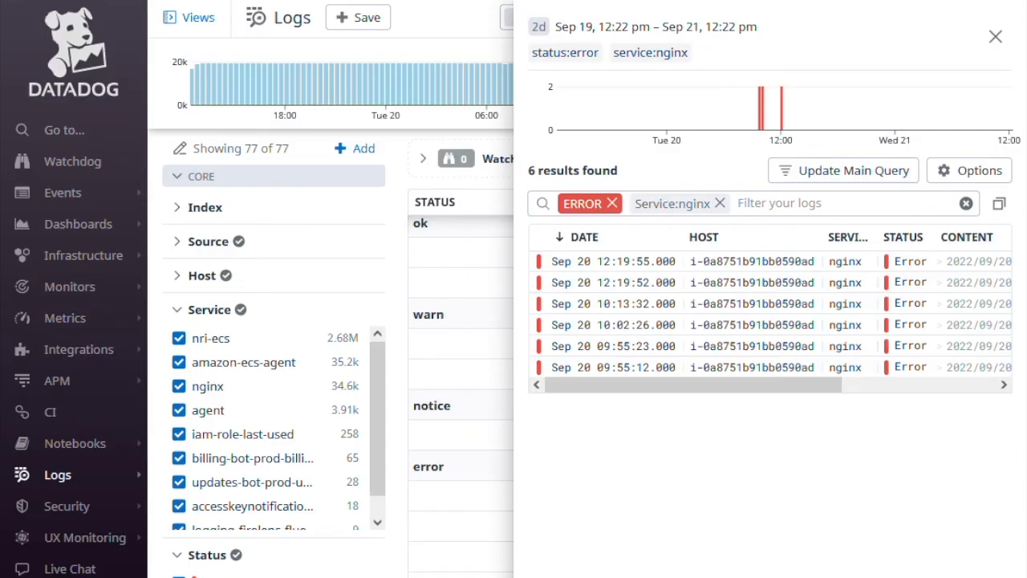
click(995, 36)
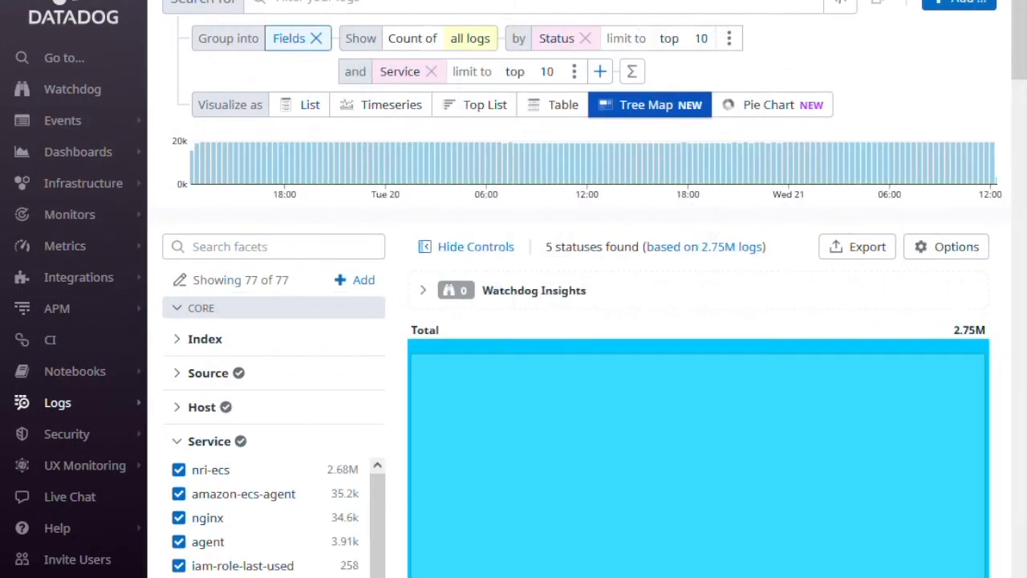
Exclude the nri-ecs service from the tree map of log counts.
scroll(321, 321, down, 3)
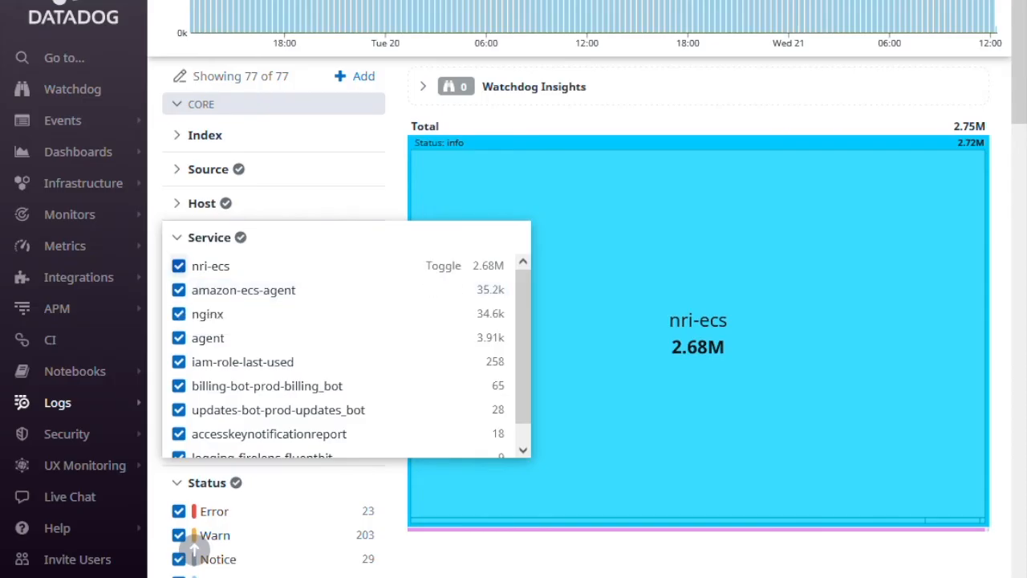
click(179, 266)
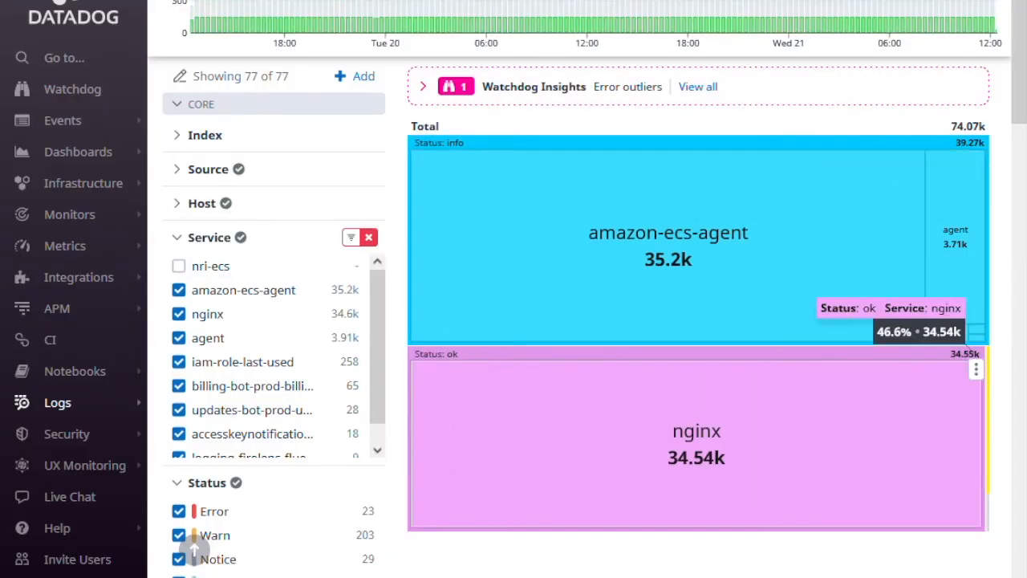
Drill into the nginx block of the ok status in the tree map and return to the full map.
click(972, 347)
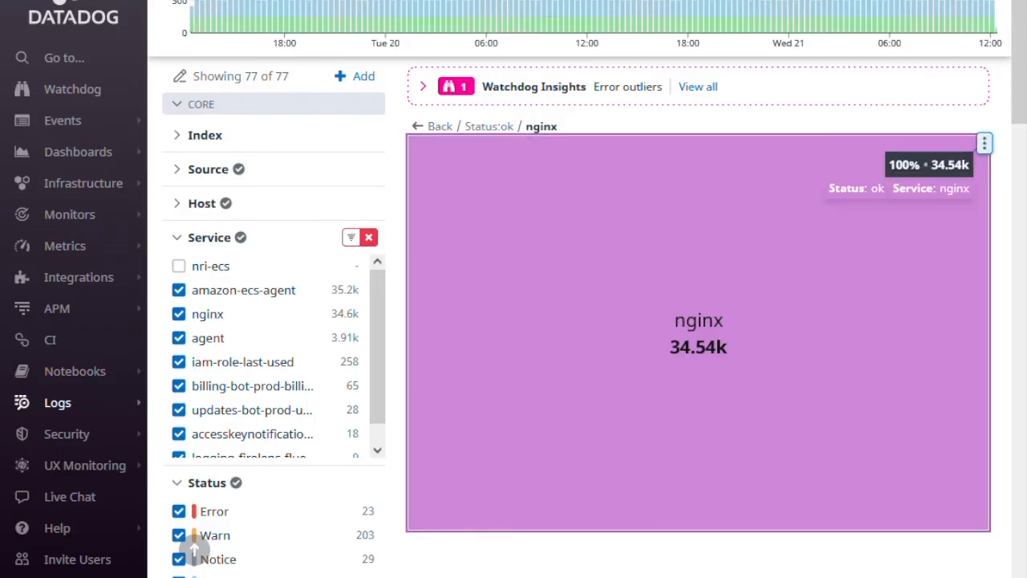
click(972, 346)
key(Escape)
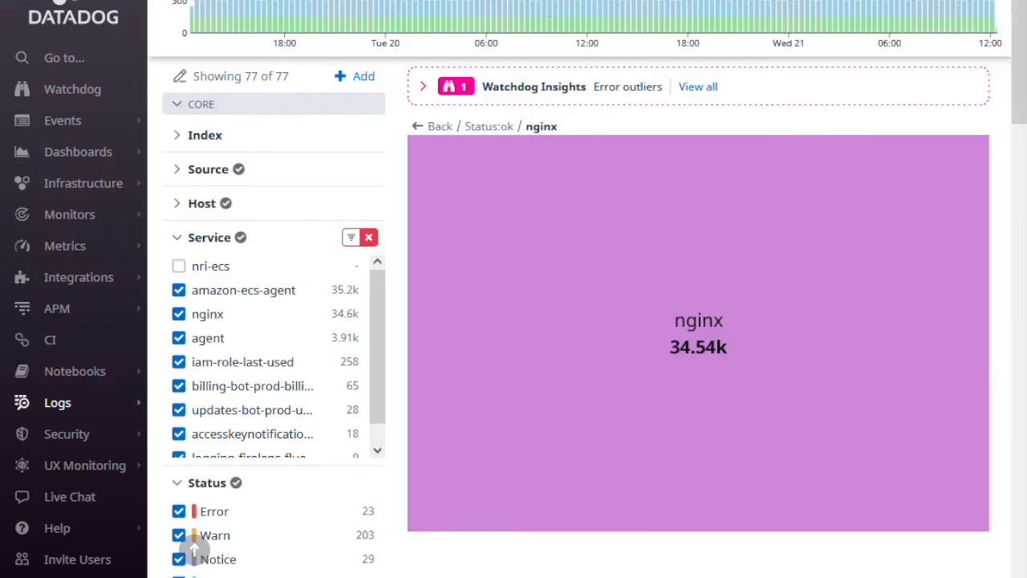
scroll(193, 551, up, 3)
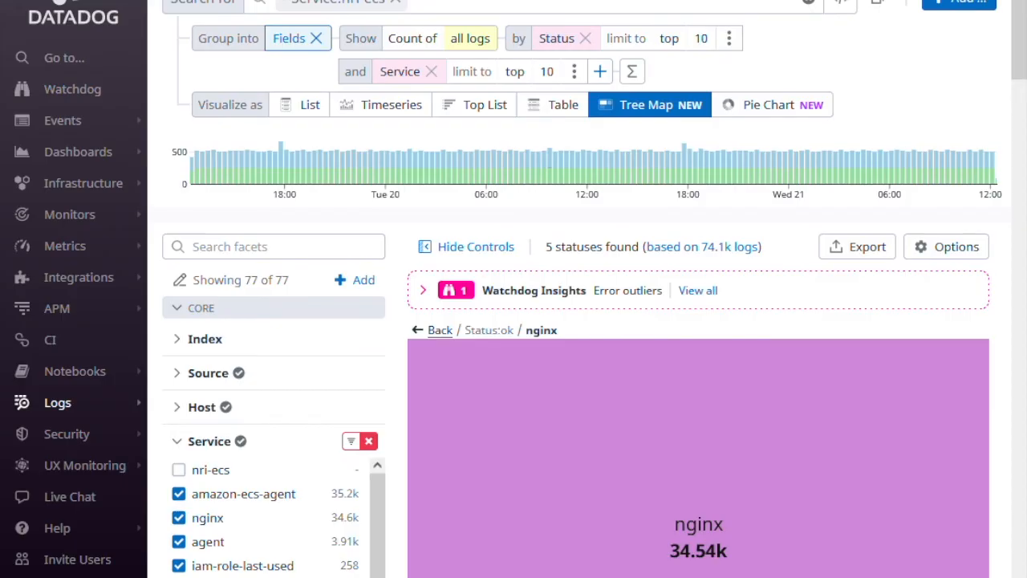
click(439, 330)
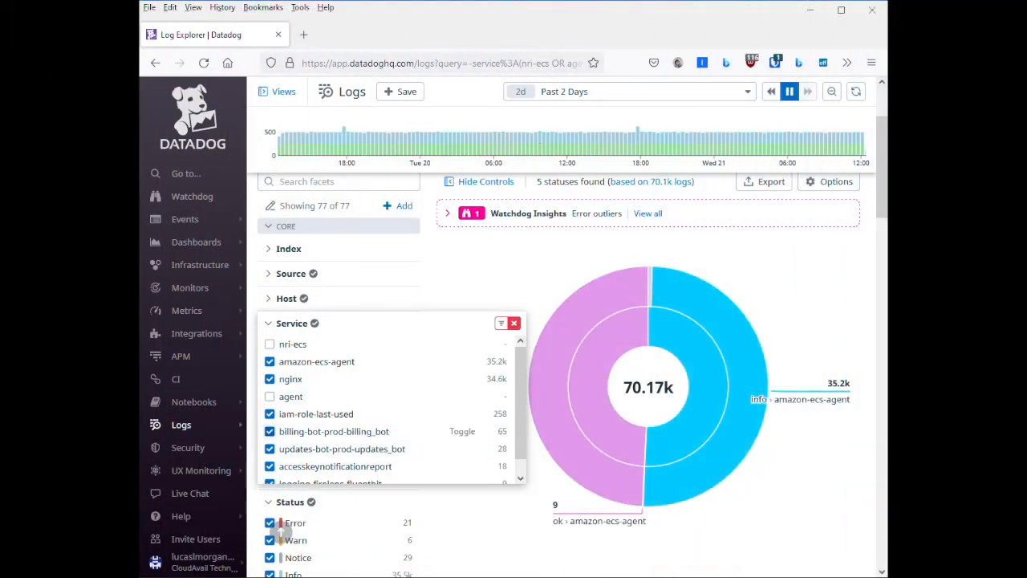
Exclude the billing-bot-prod-billing_bot service from the pie chart and include nri-ecs again.
click(270, 430)
click(270, 344)
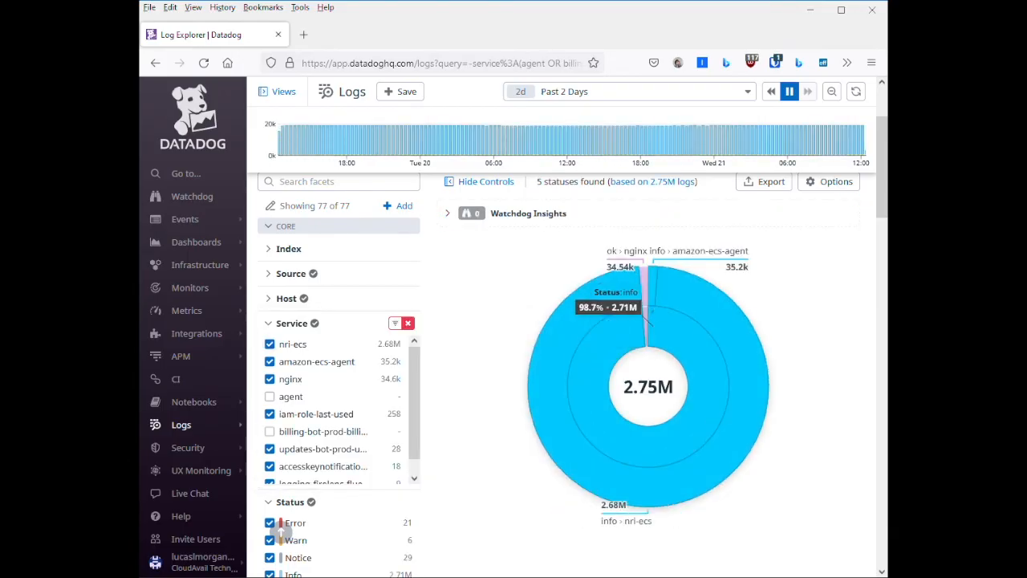
View the logs behind the info status slice of the pie chart.
click(635, 346)
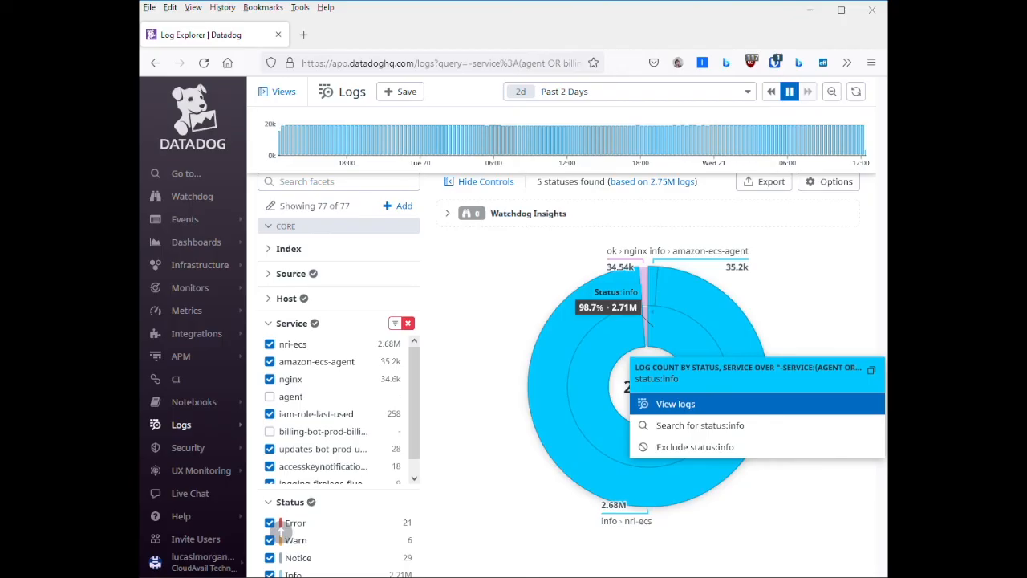
click(675, 403)
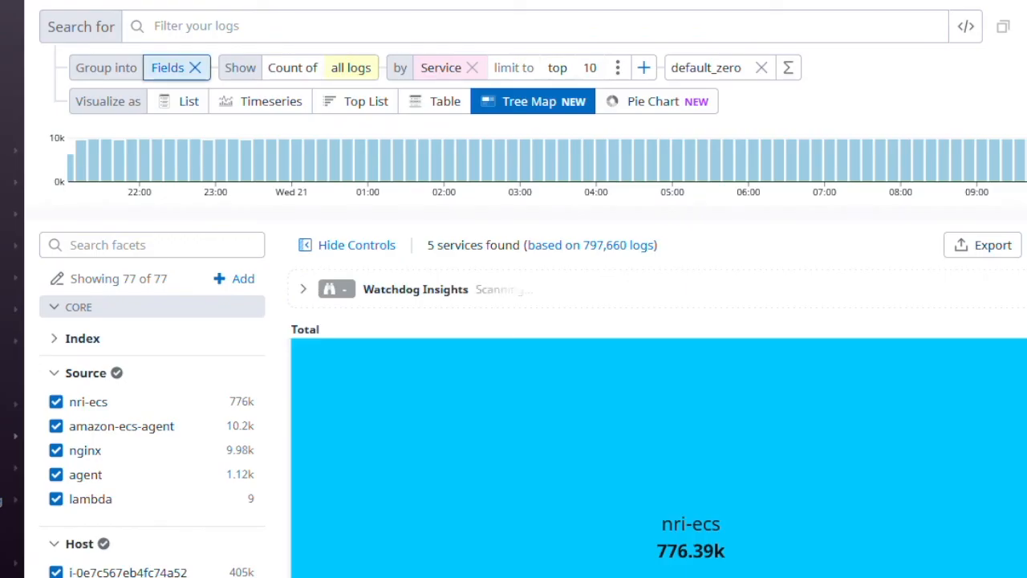
Group the logs into Patterns instead of Fields and select the first nri-ecs pattern, "Skipping process.".
click(170, 67)
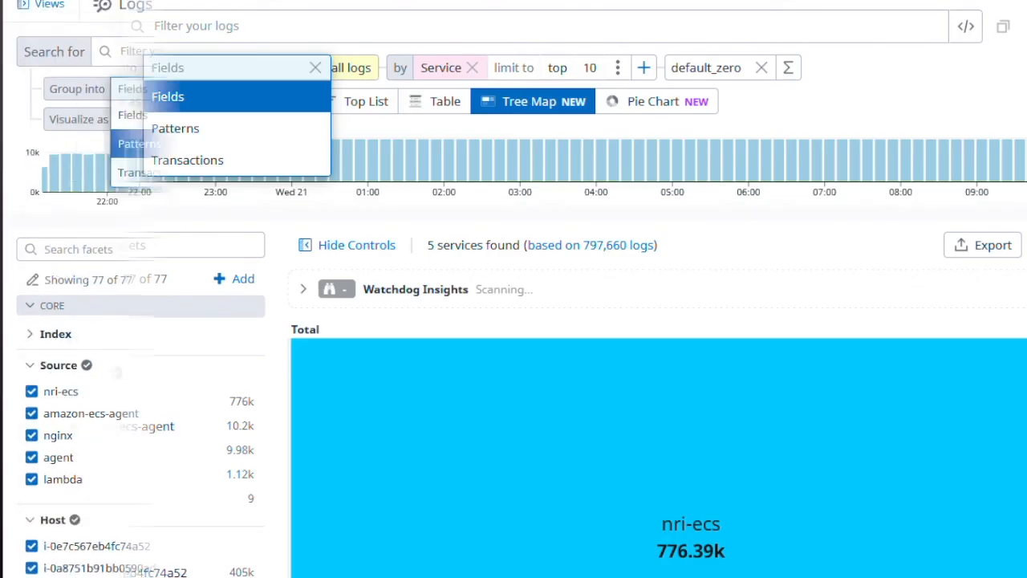
click(178, 131)
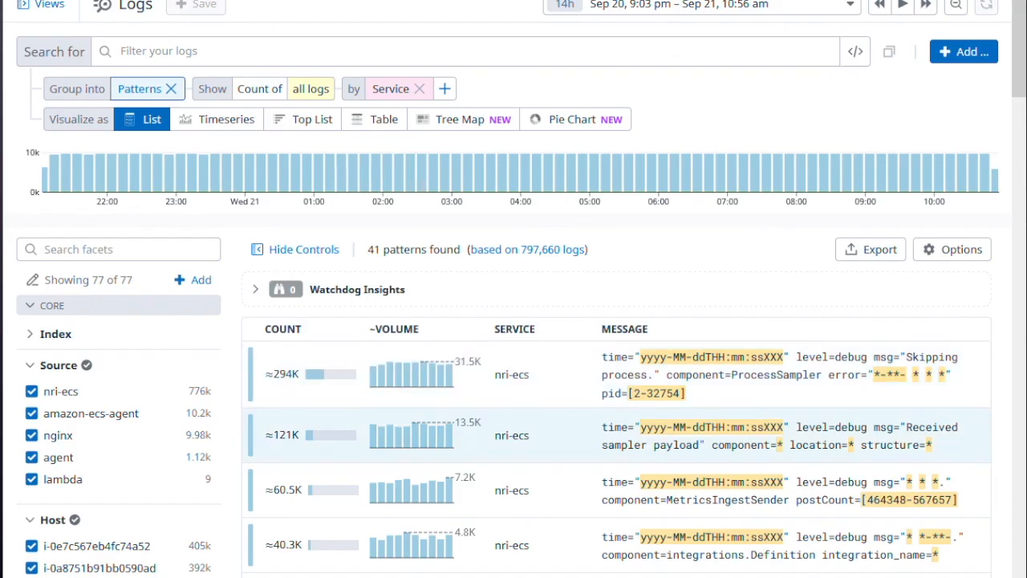
click(398, 374)
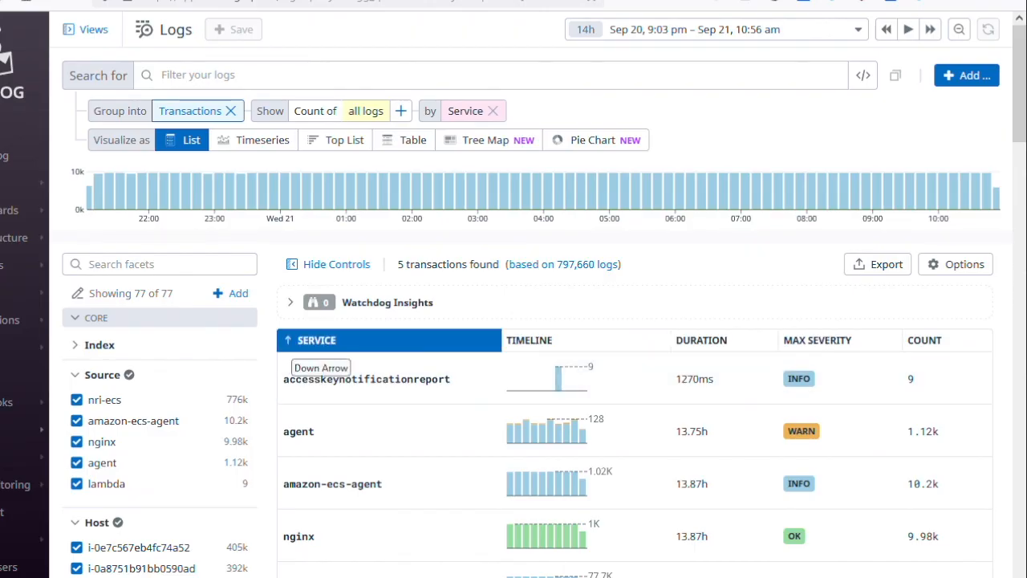
Sort the transactions by service in descending order and open the nginx transaction.
click(316, 340)
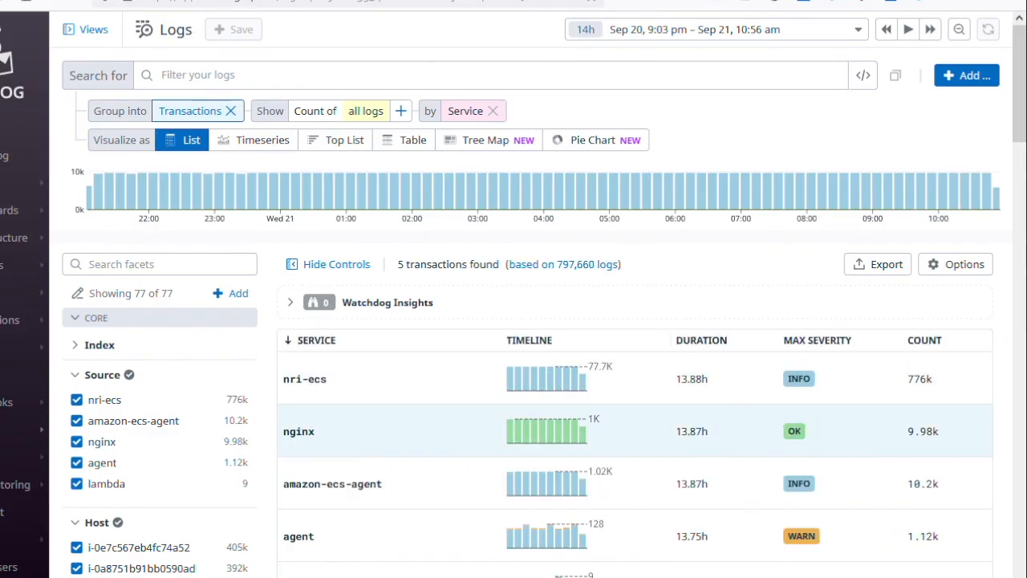
key(Return)
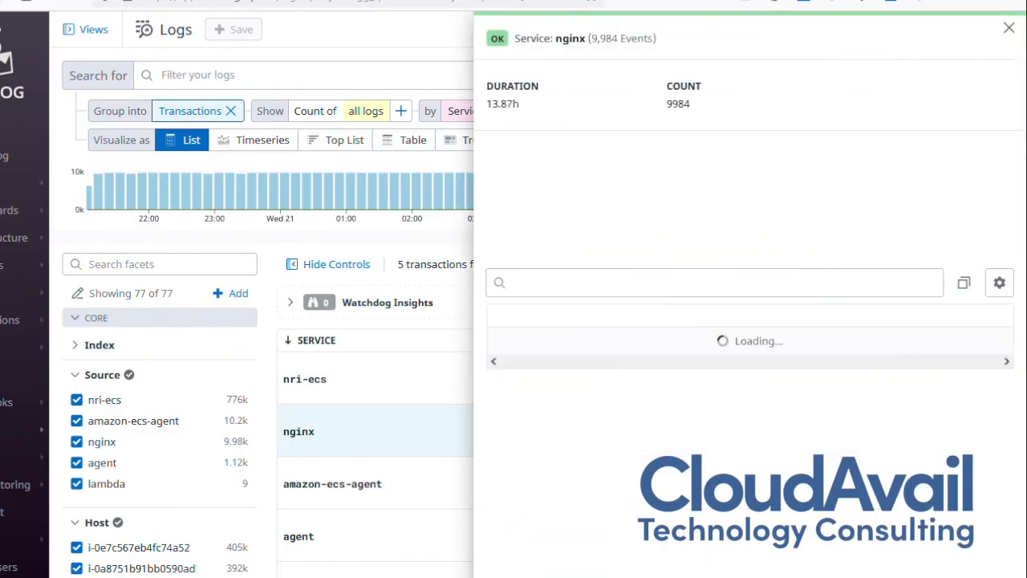